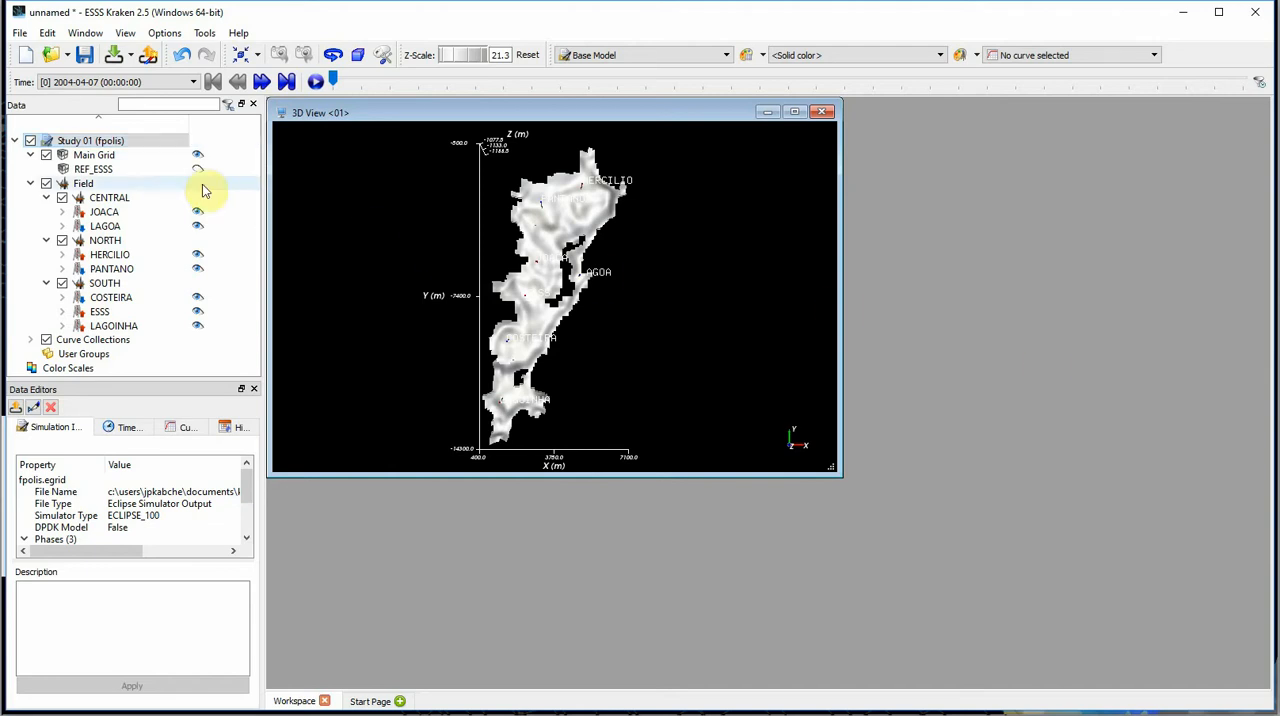
# - Create an IJK Block process from the Main Grid
pyautogui.click(154, 158)
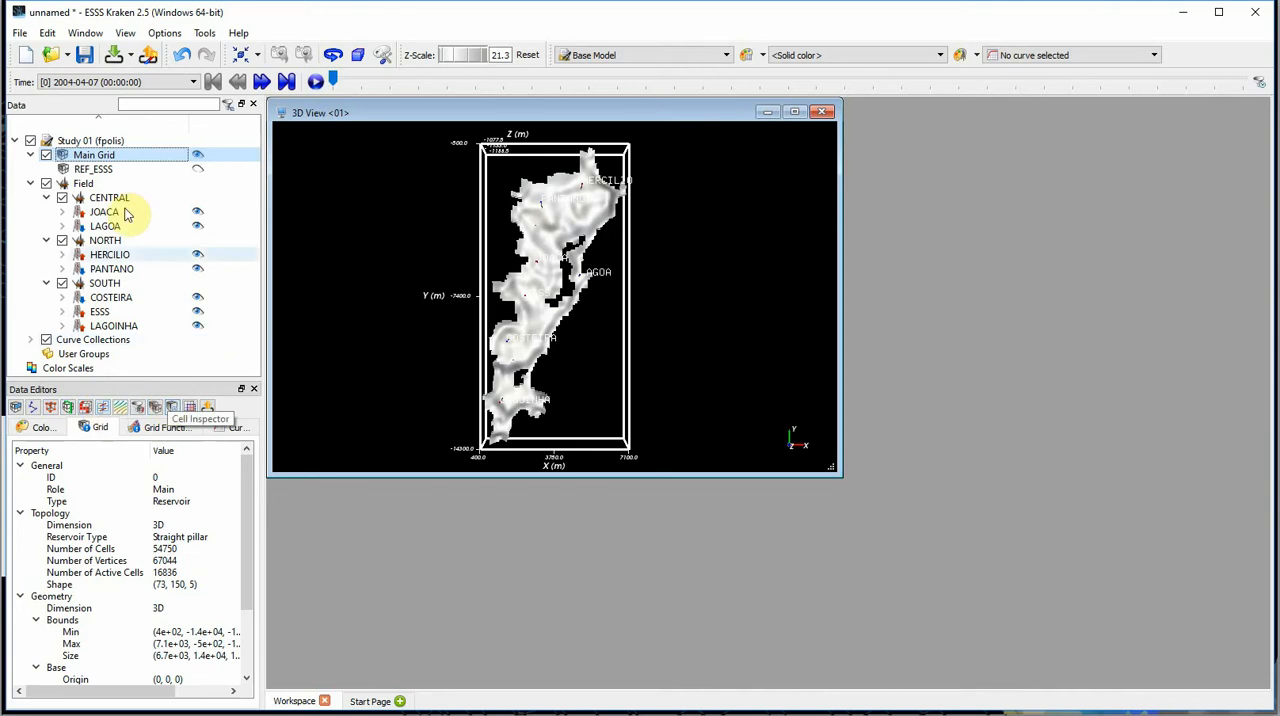
pyautogui.rightClick(108, 155)
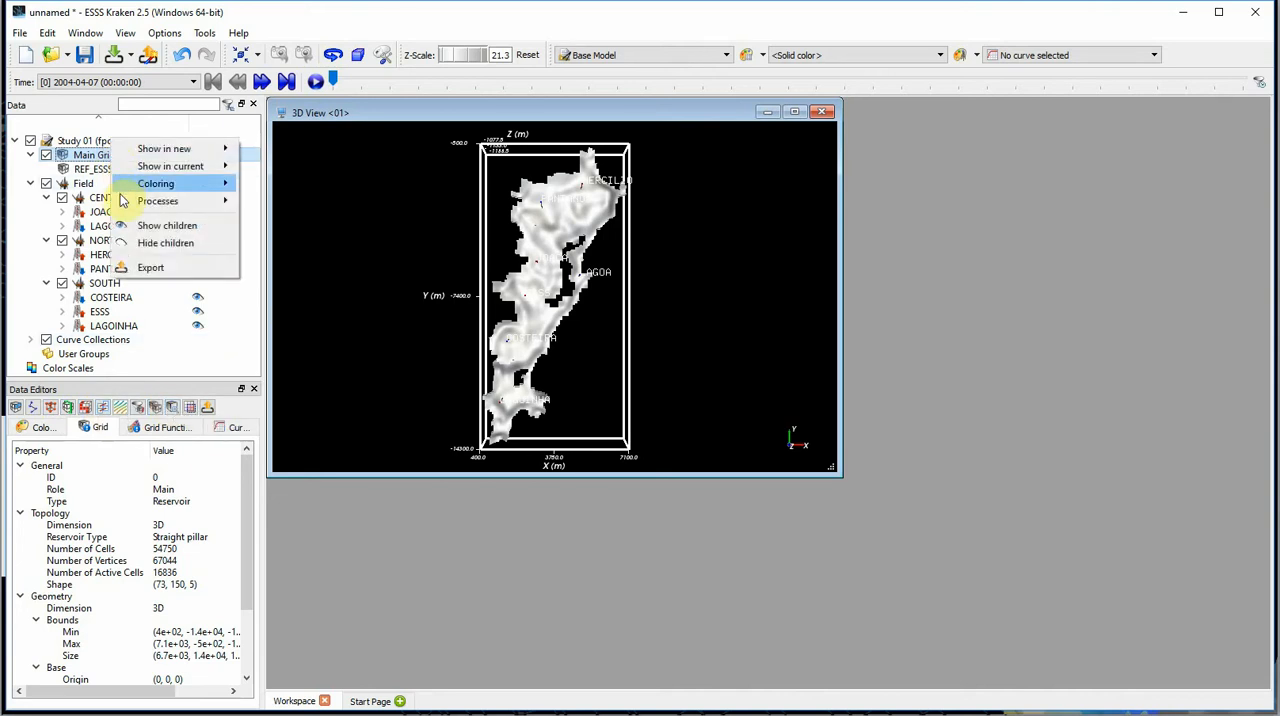
pyautogui.moveTo(122, 202)
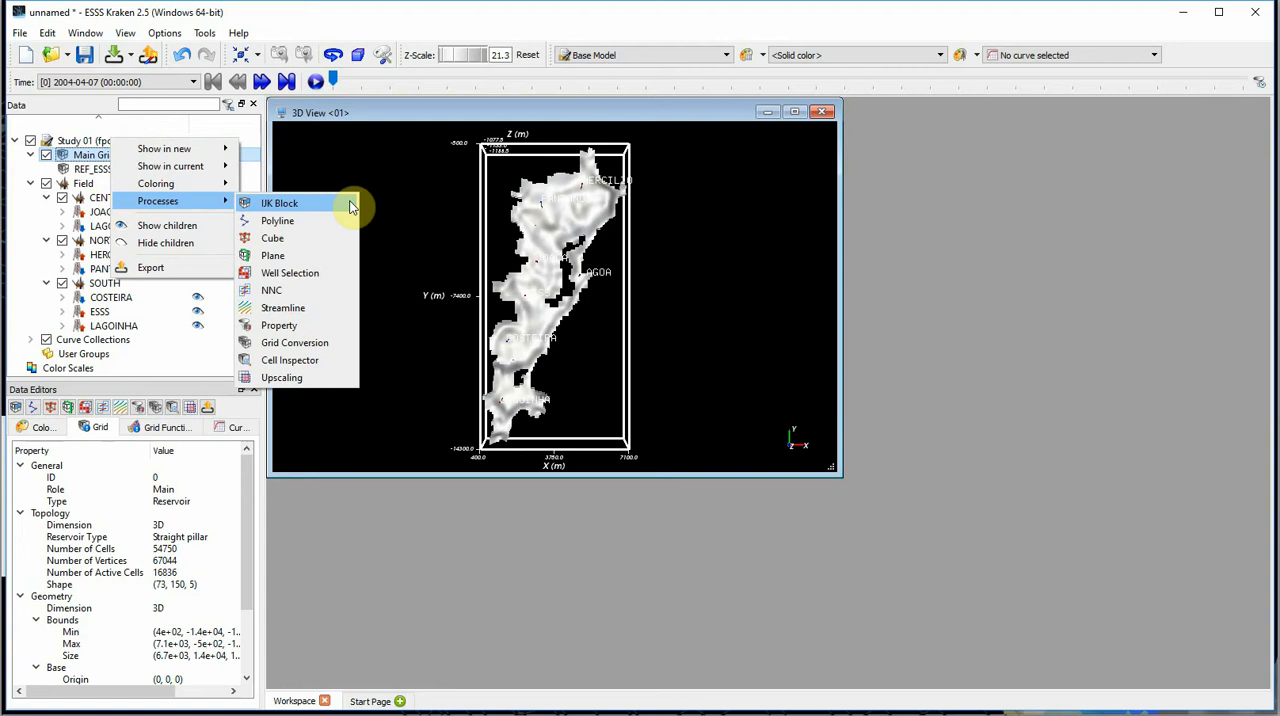
pyautogui.click(279, 203)
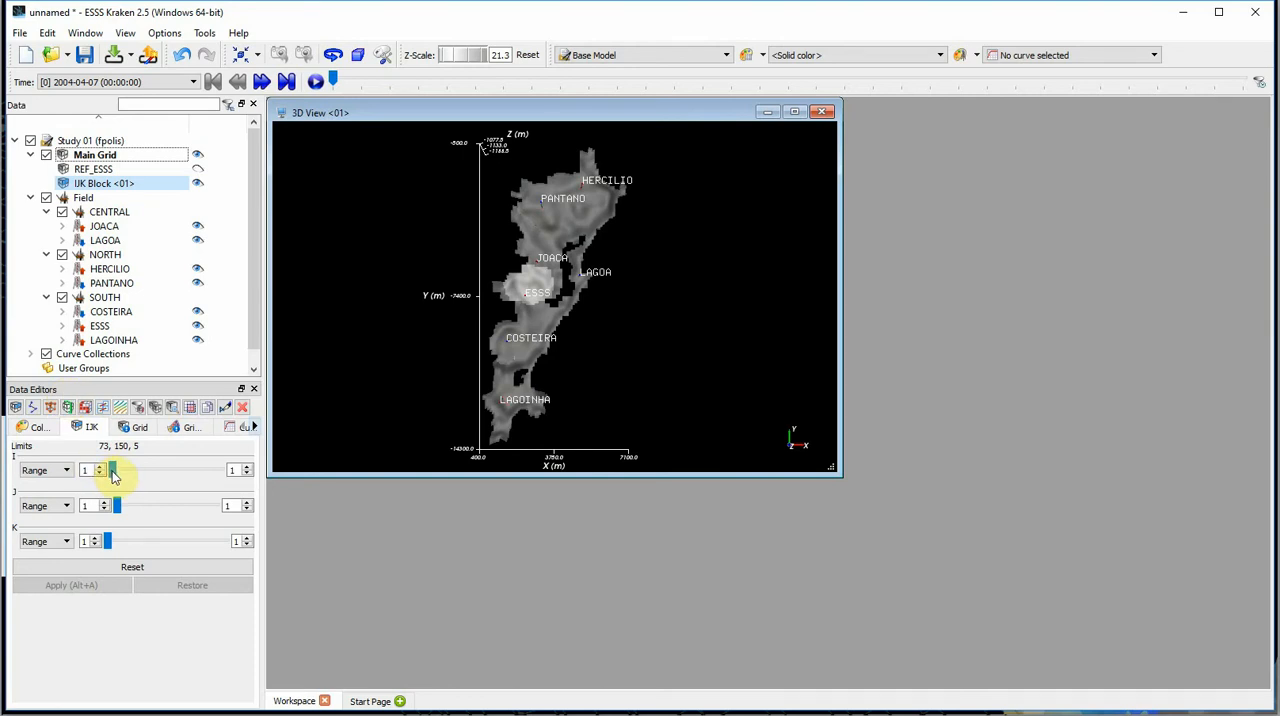
# - Set the IJK block's ranges to I 1–73 and J 1–150, keeping K at layer 1, and apply them
pyautogui.moveTo(112, 472); pyautogui.dragTo(234, 480)
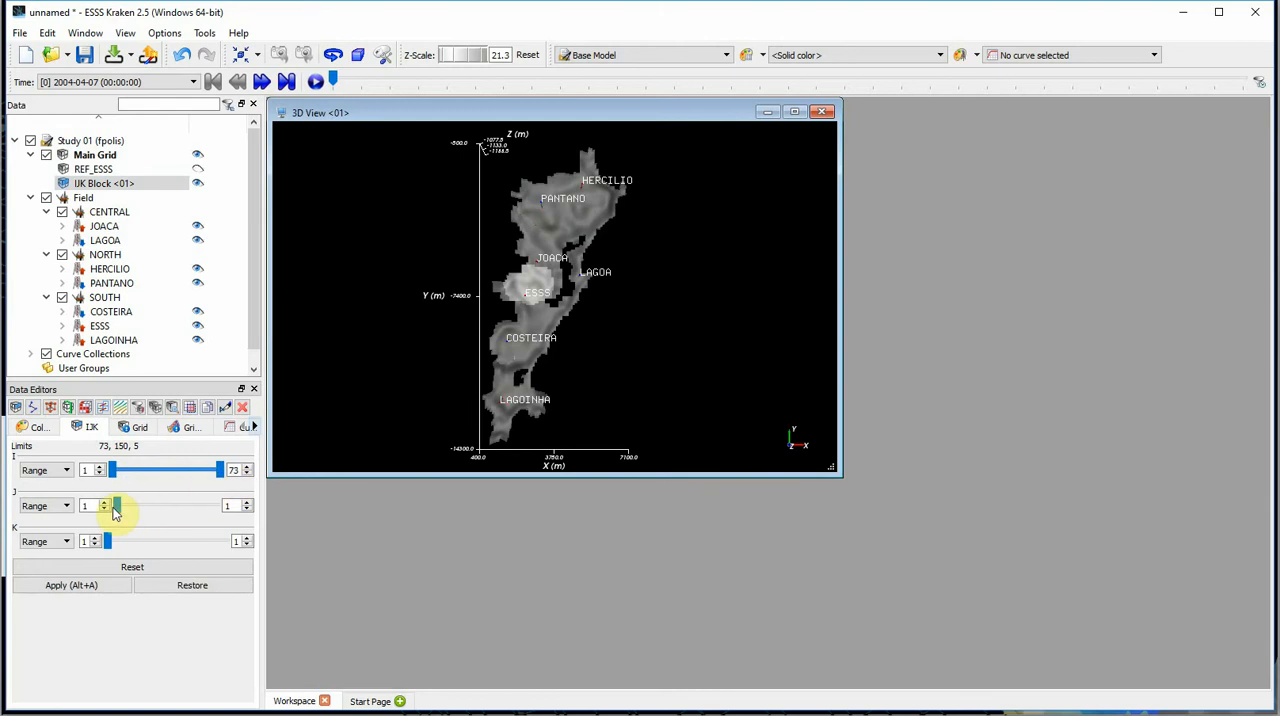
pyautogui.moveTo(124, 507); pyautogui.dragTo(192, 518)
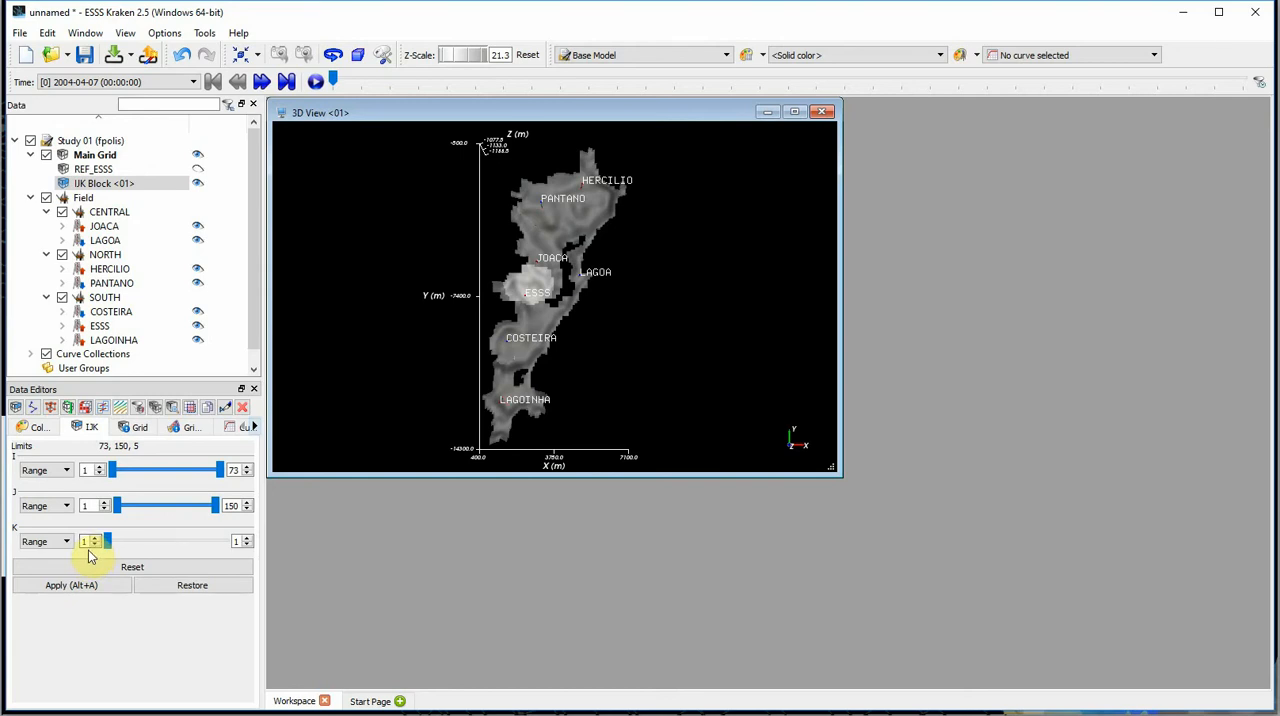
pyautogui.click(120, 586)
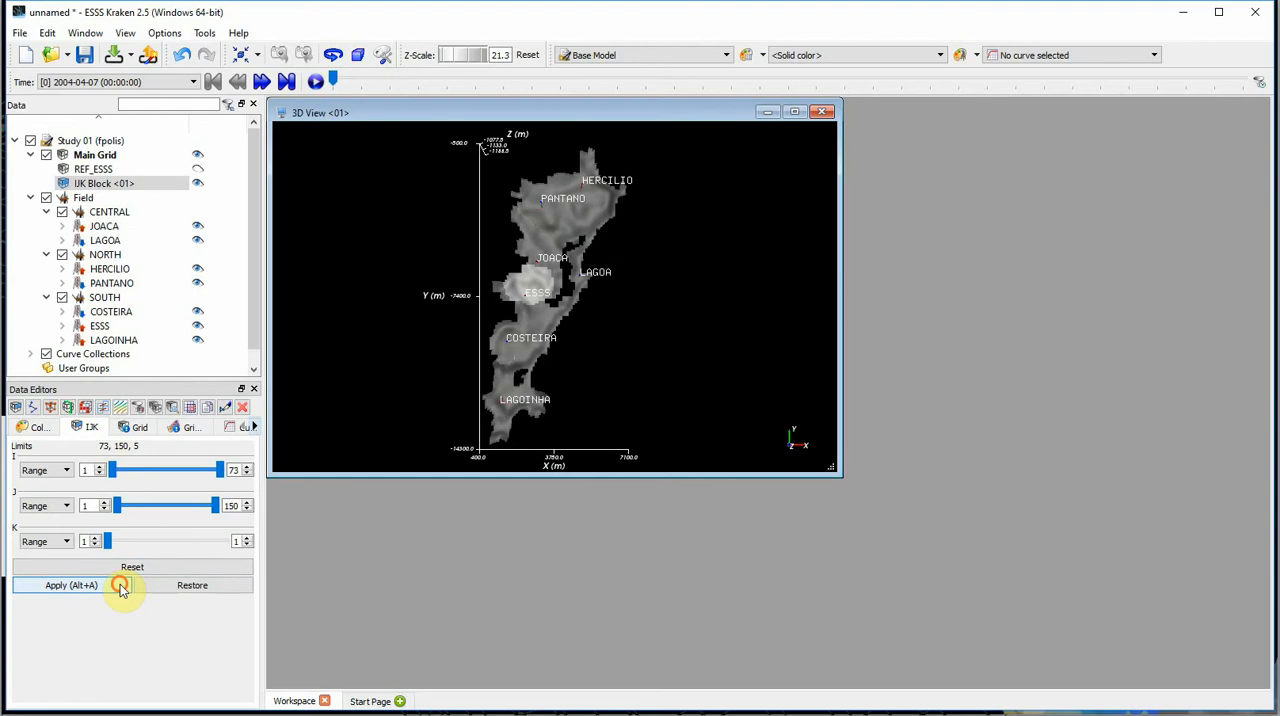
# - Maximize the 3D view and examine the relief of the extracted grid layer from oblique angles
pyautogui.click(794, 111)
pyautogui.click(636, 610)
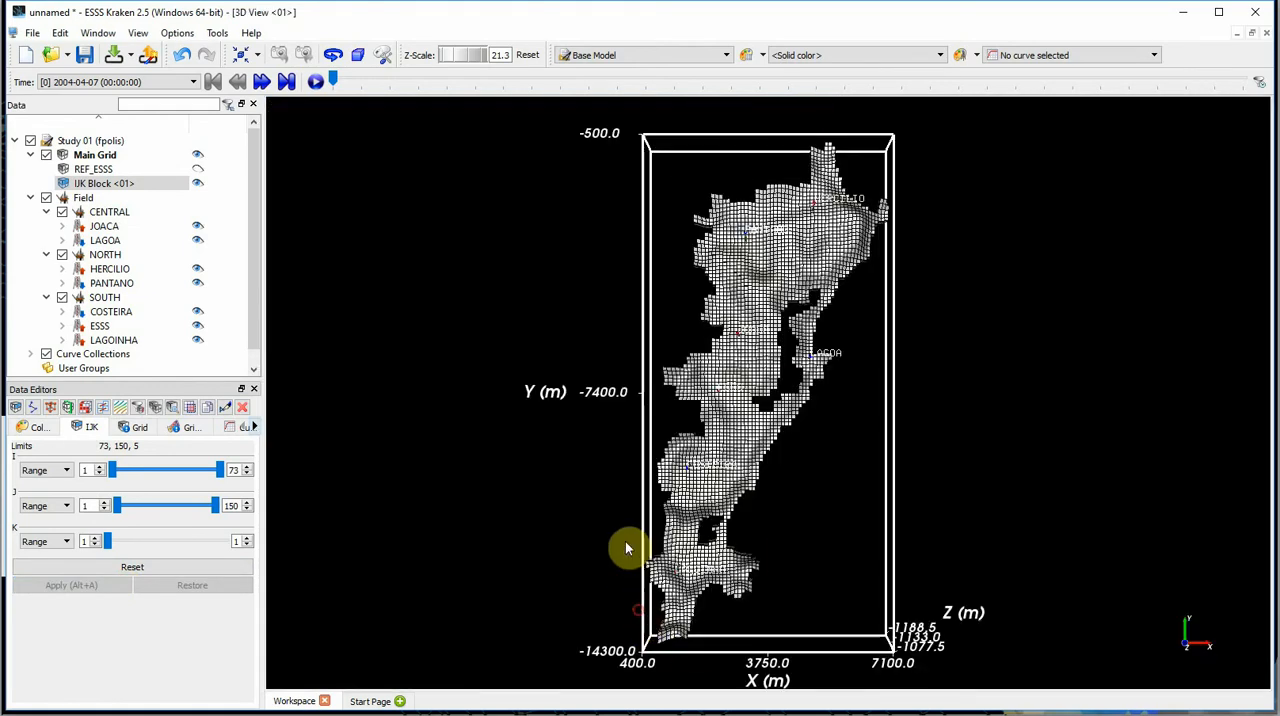
pyautogui.moveTo(625, 548); pyautogui.dragTo(453, 428)
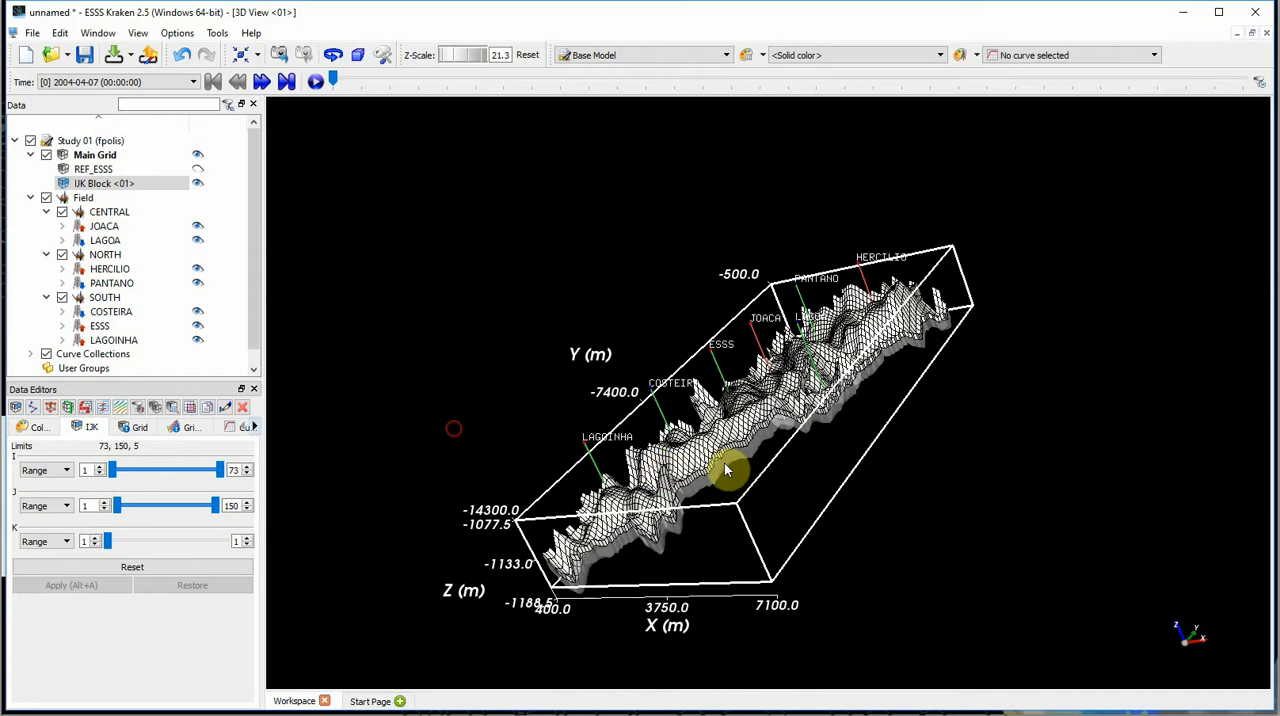
pyautogui.scroll(1, 797, 443)
pyautogui.scroll(1, 795, 446)
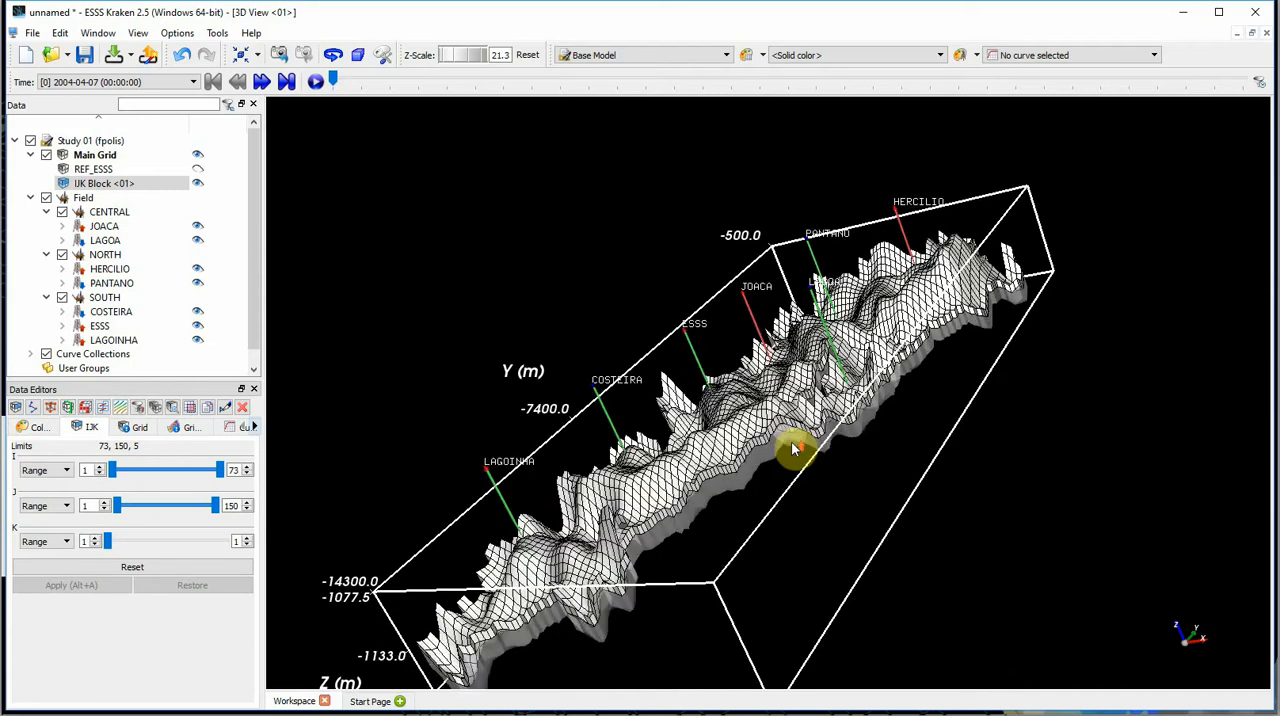
pyautogui.scroll(1, 795, 448)
pyautogui.scroll(-3, 795, 448)
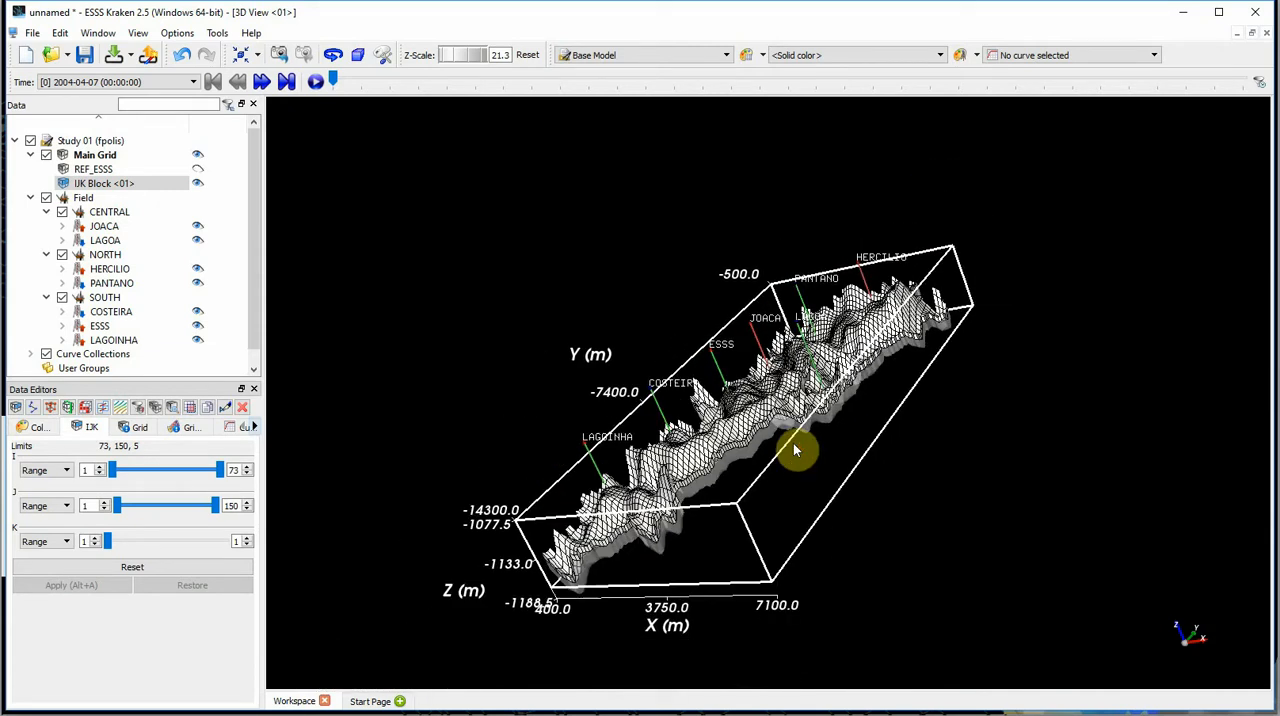
pyautogui.scroll(-2, 795, 446)
pyautogui.moveTo(1007, 402); pyautogui.dragTo(1050, 508)
pyautogui.scroll(1, 607, 475)
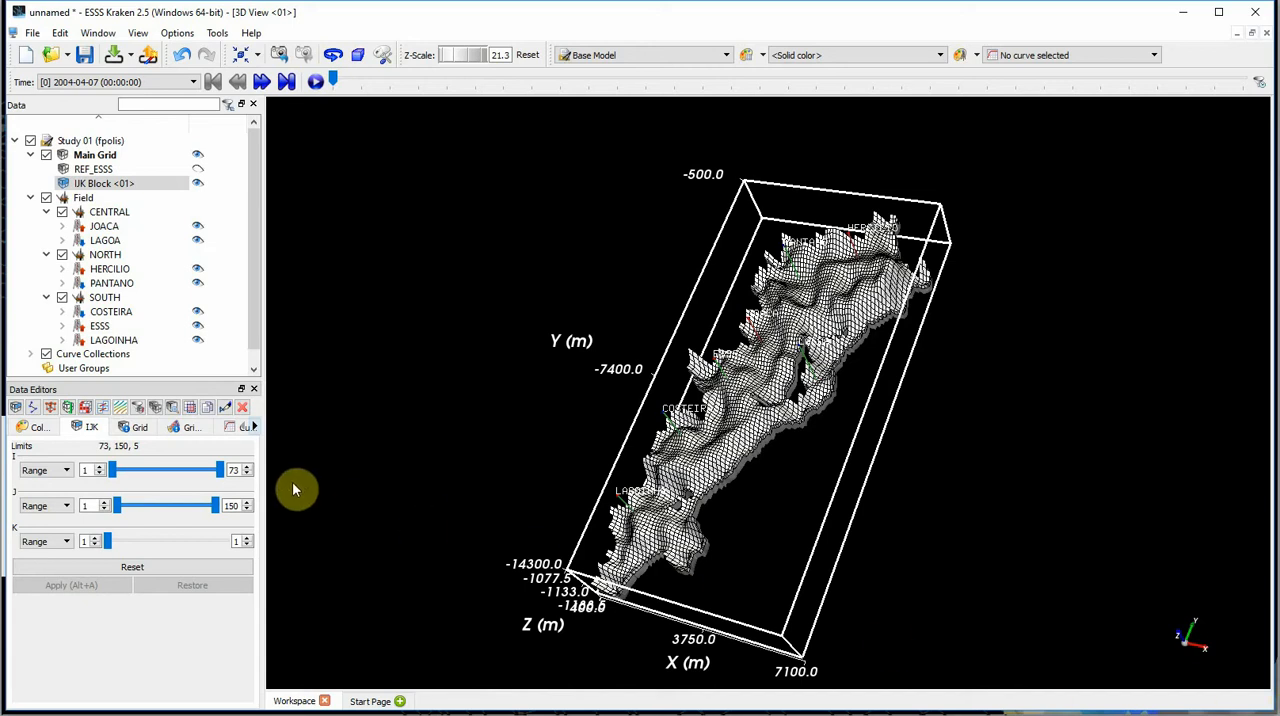
# - Color the IJK block in the 3D view by the static Porosity grid function
pyautogui.click(195, 429)
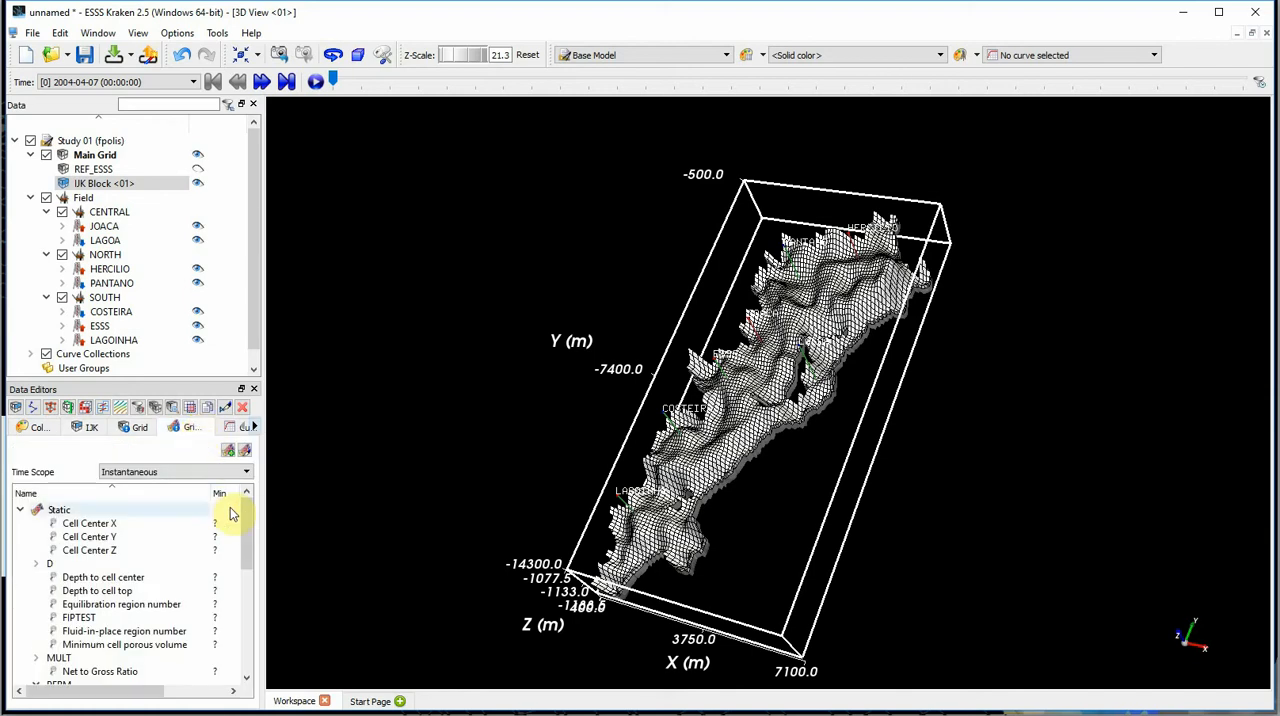
pyautogui.scroll(-4, 246, 516)
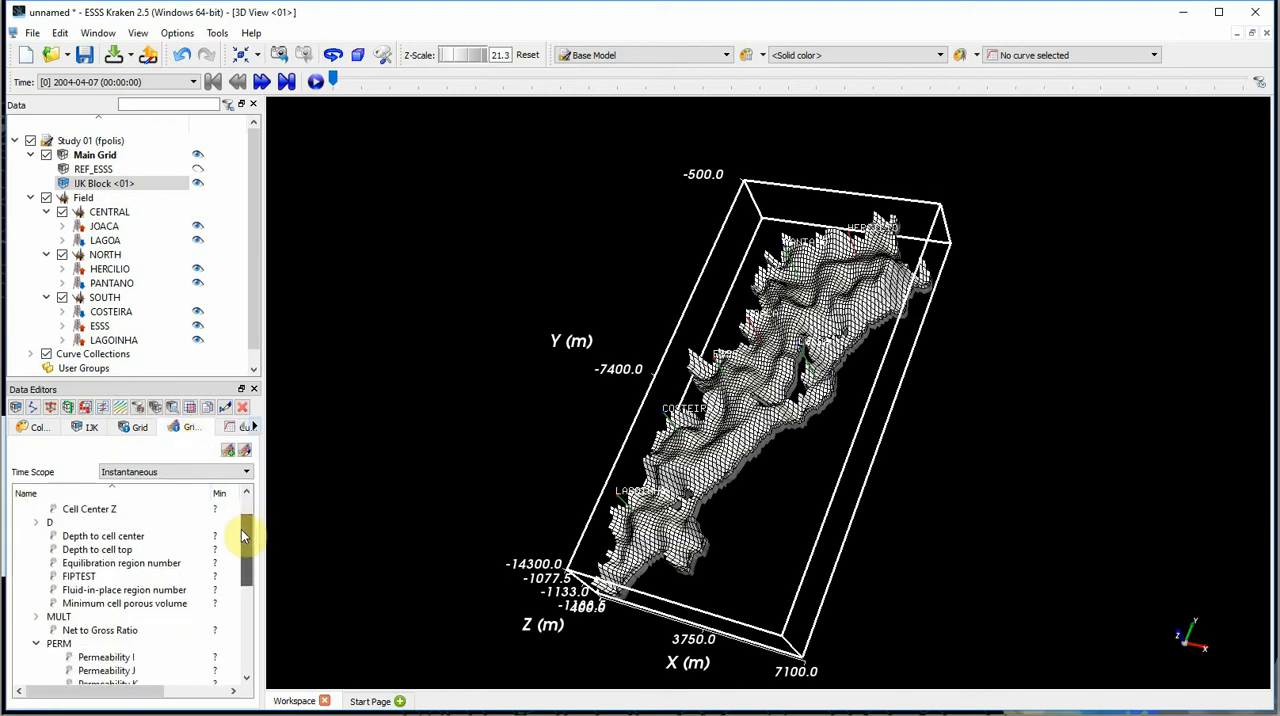
pyautogui.moveTo(240, 538); pyautogui.dragTo(237, 567)
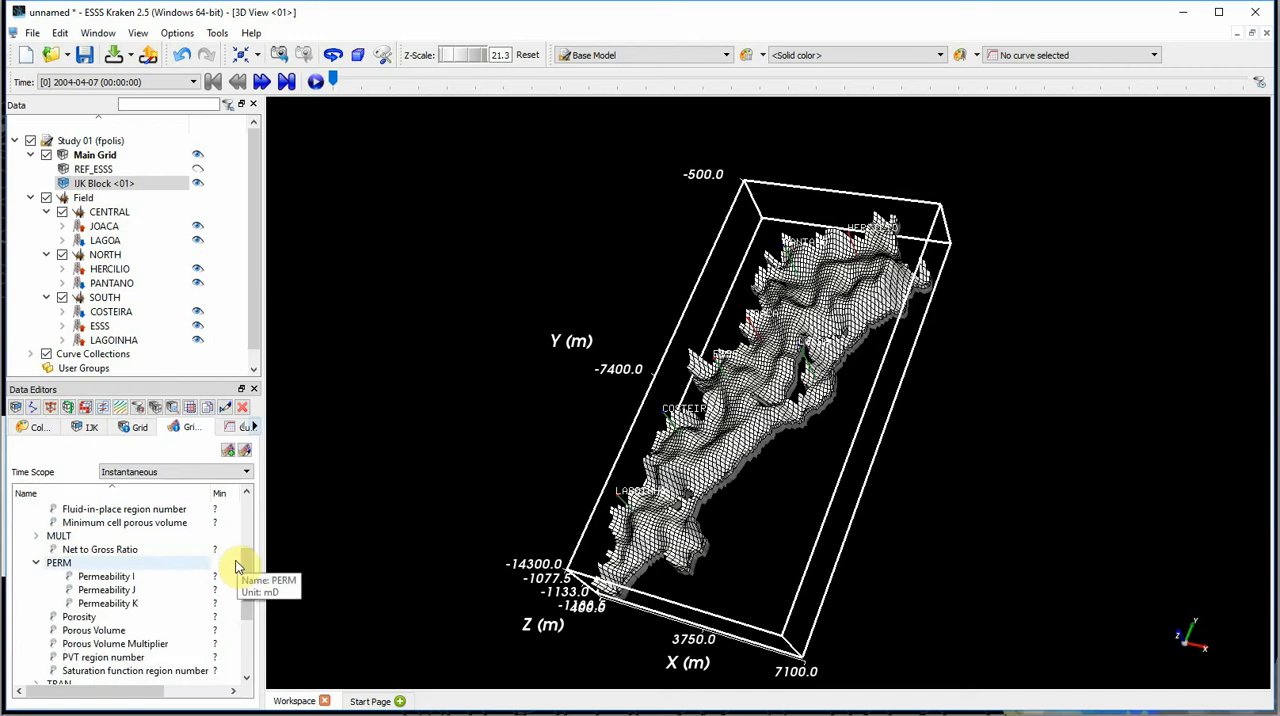
pyautogui.click(117, 619)
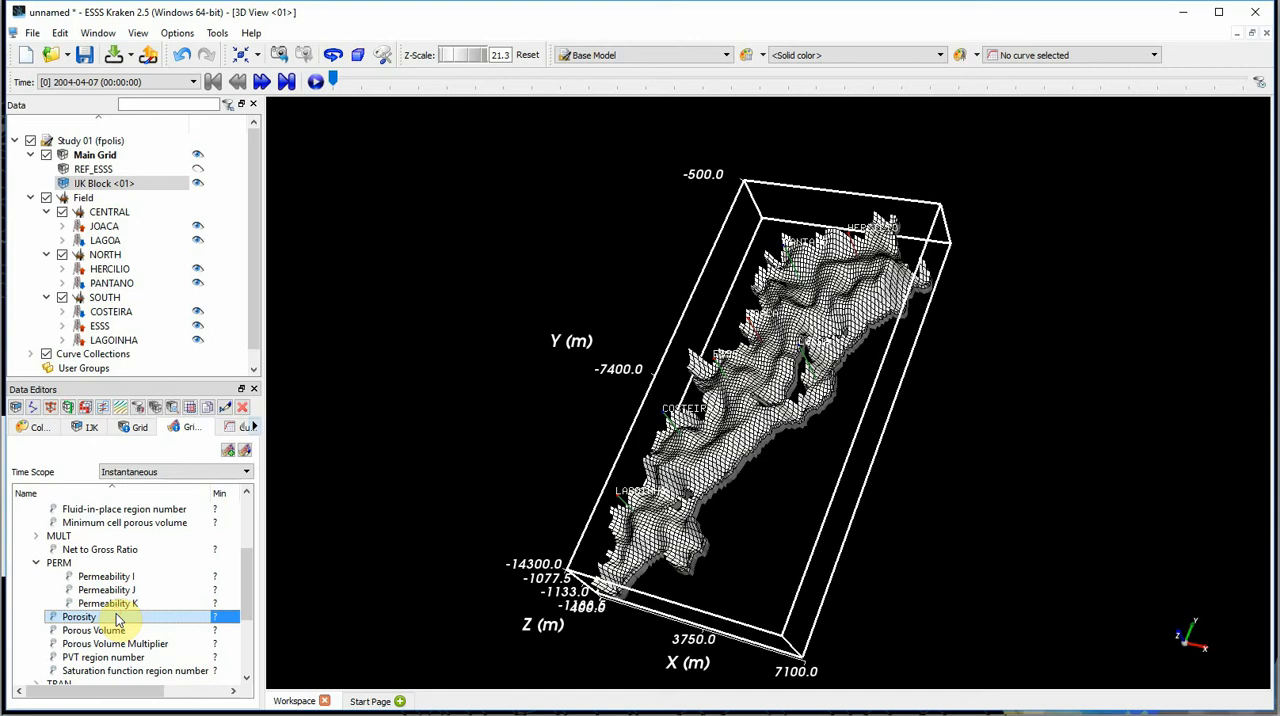
pyautogui.moveTo(117, 619); pyautogui.dragTo(705, 400)
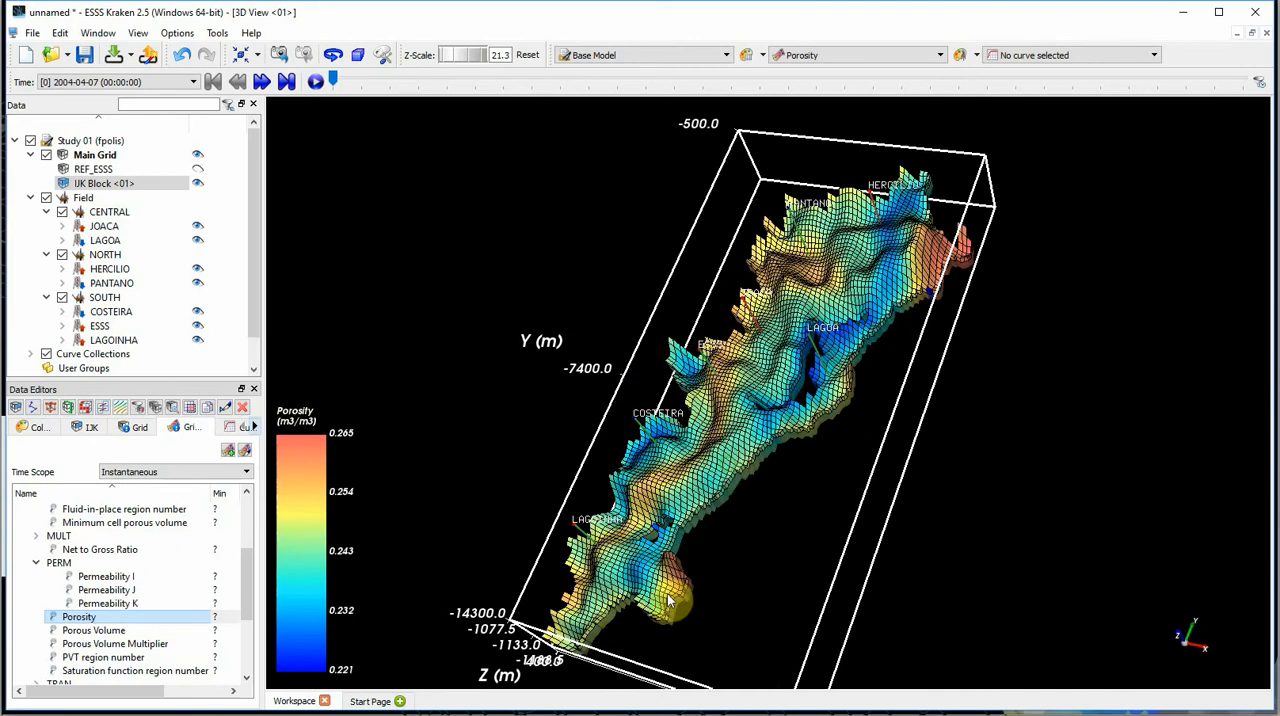
pyautogui.moveTo(670, 600); pyautogui.dragTo(592, 489)
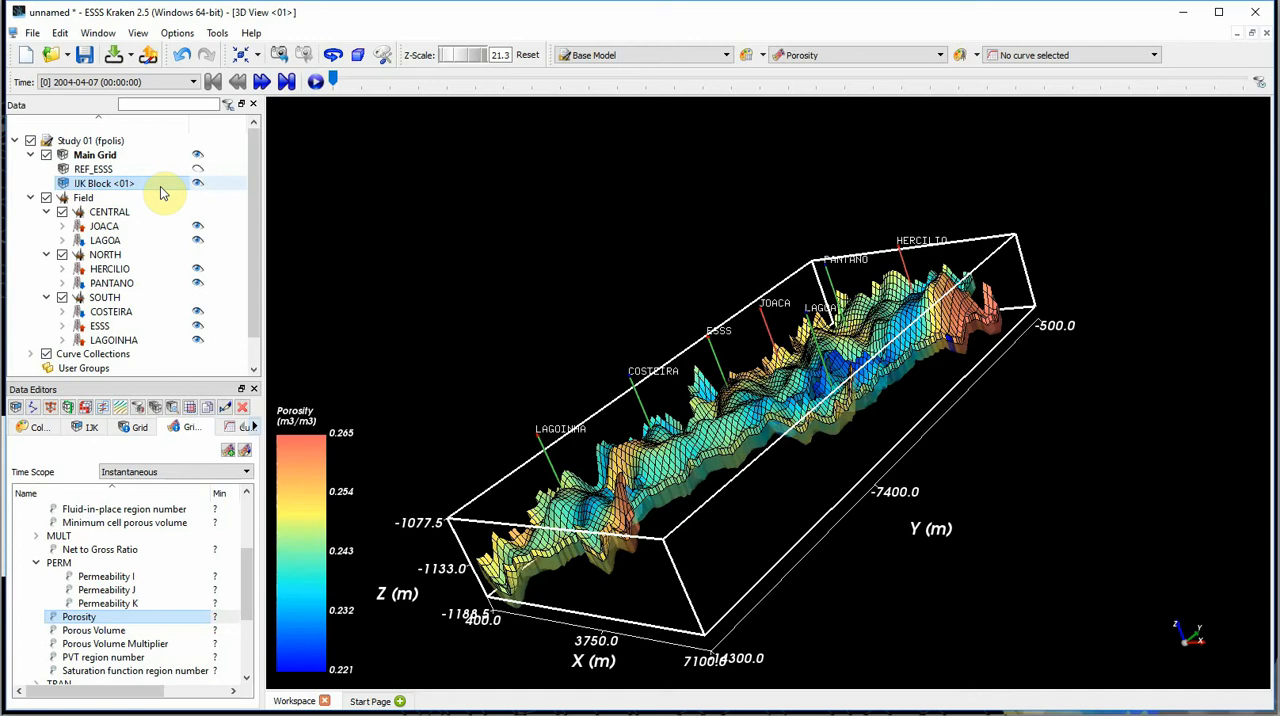
# - Create a Plane process that cuts the IJK block, and hide its plane tool in the 3D view
pyautogui.rightClick(164, 193)
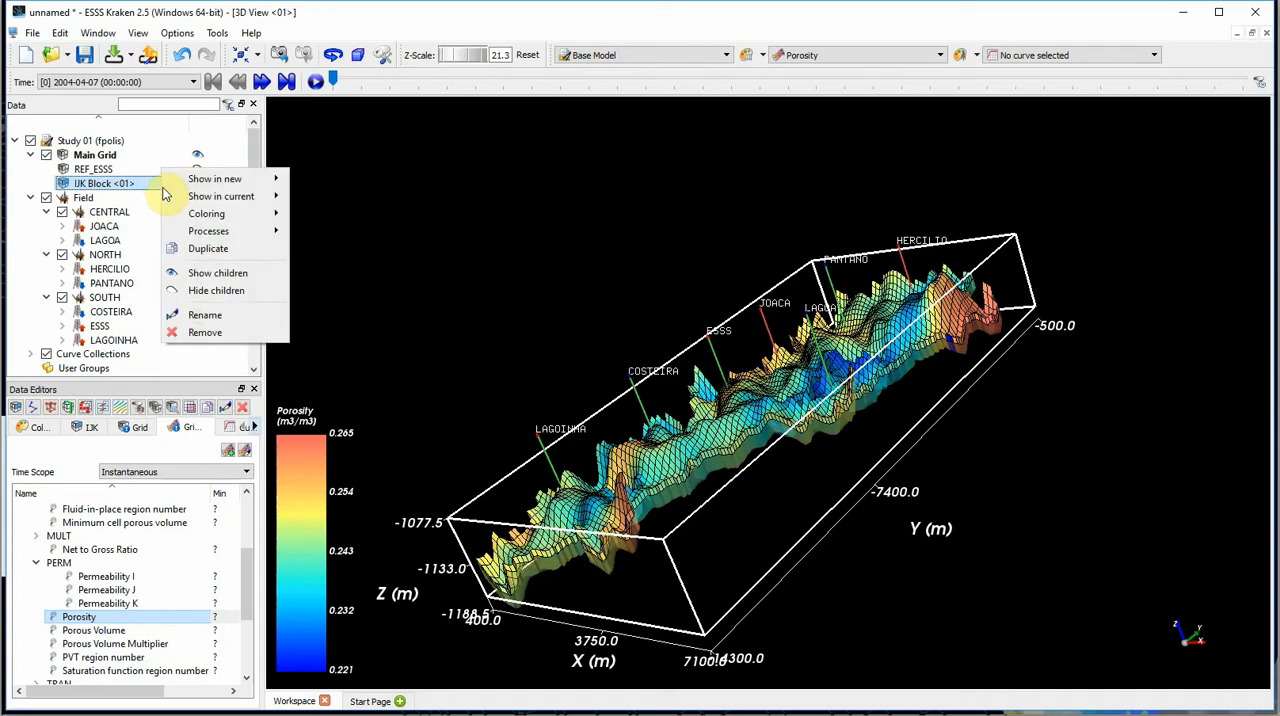
pyautogui.moveTo(170, 233)
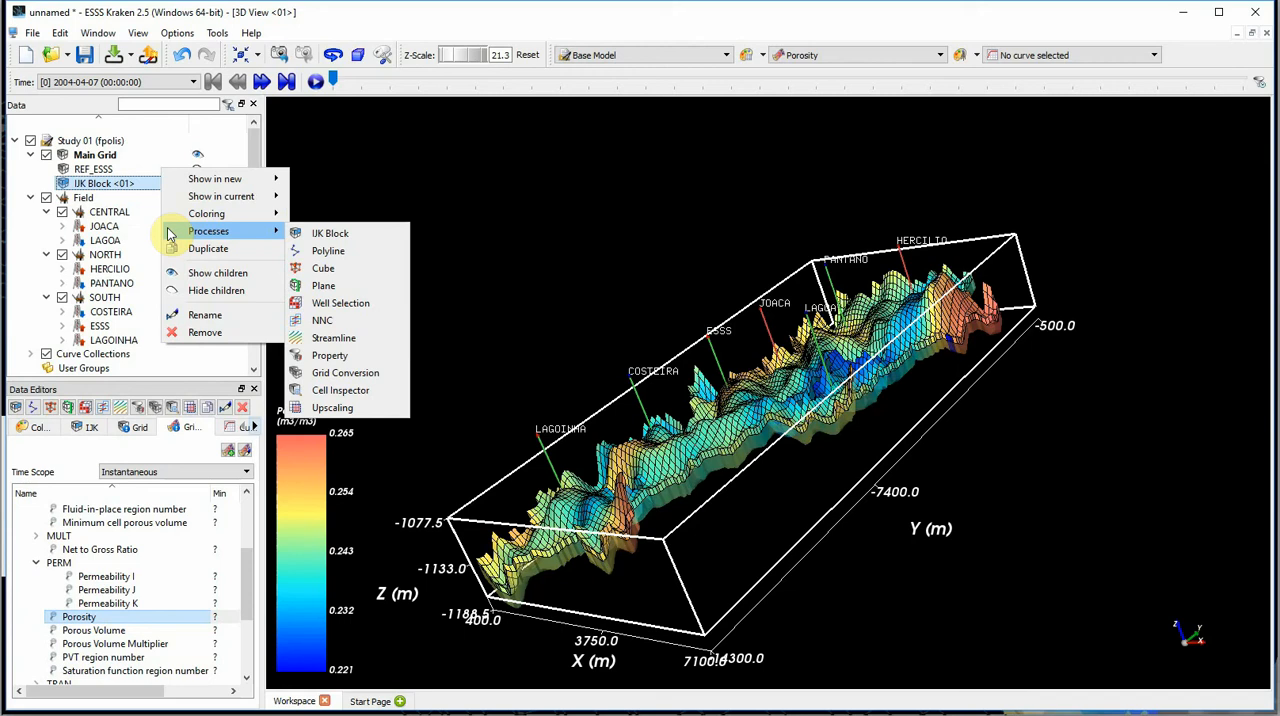
pyautogui.click(390, 287)
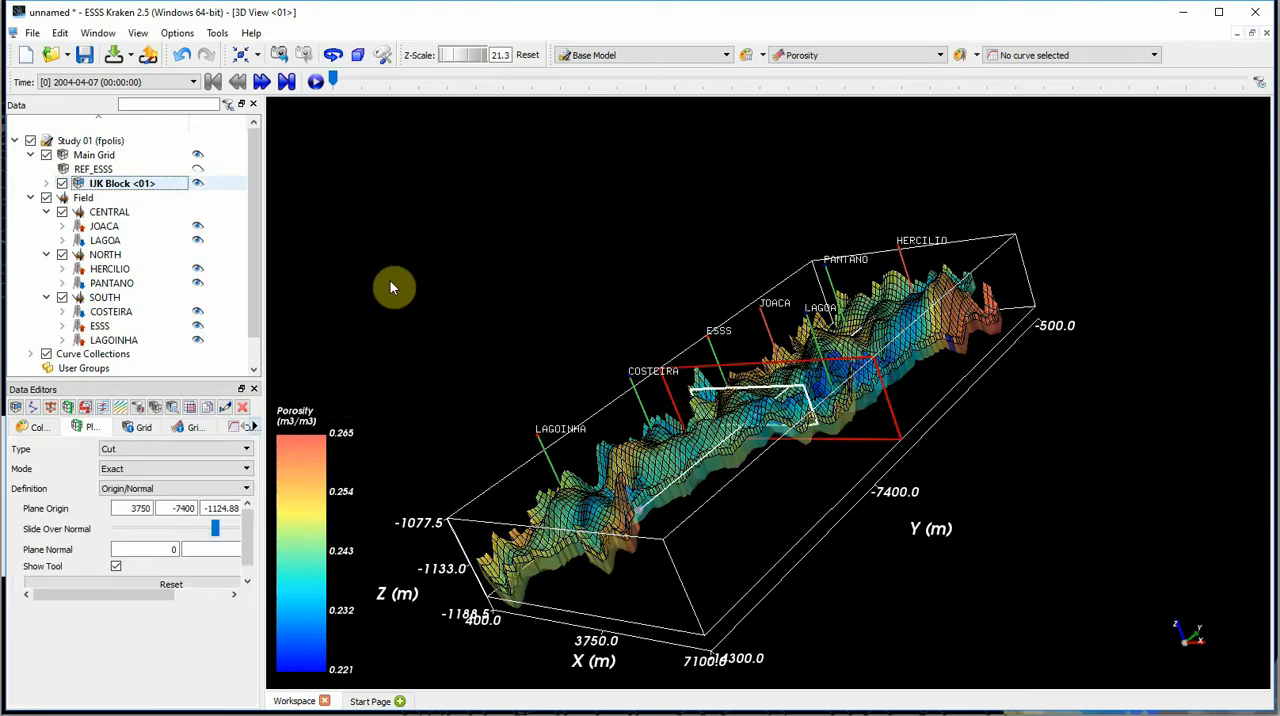
pyautogui.click(115, 567)
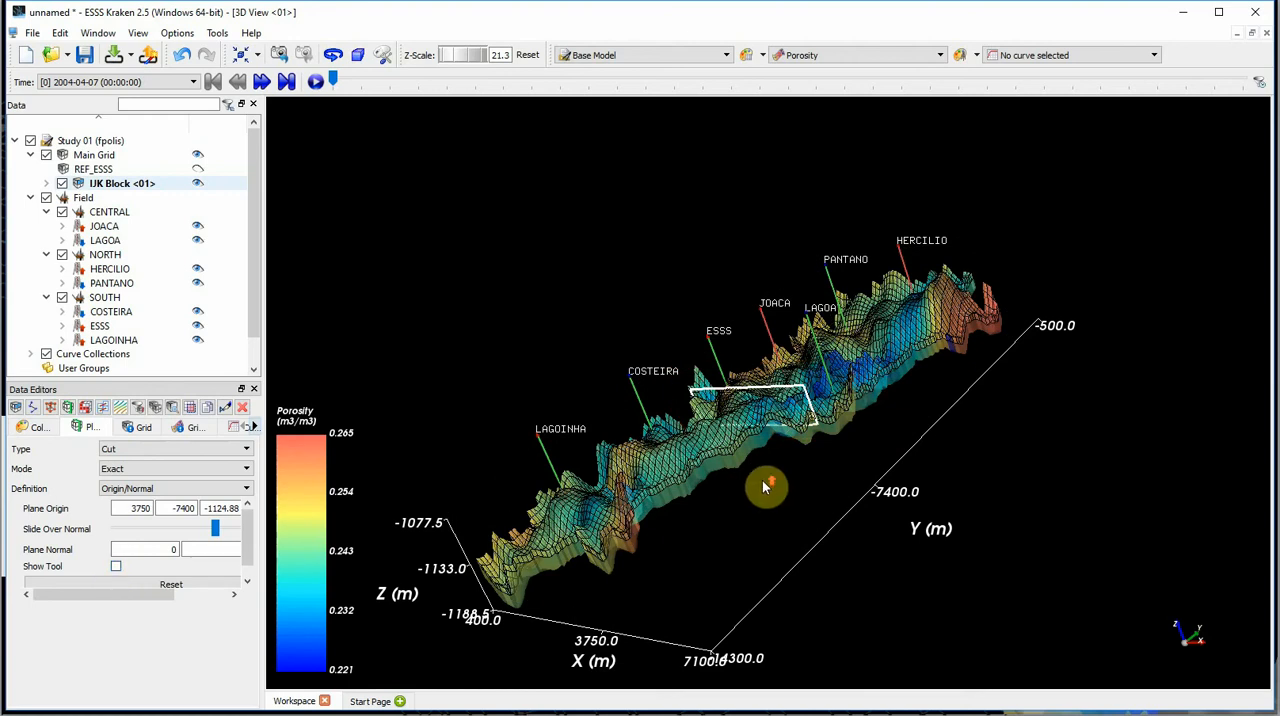
pyautogui.scroll(3, 770, 477)
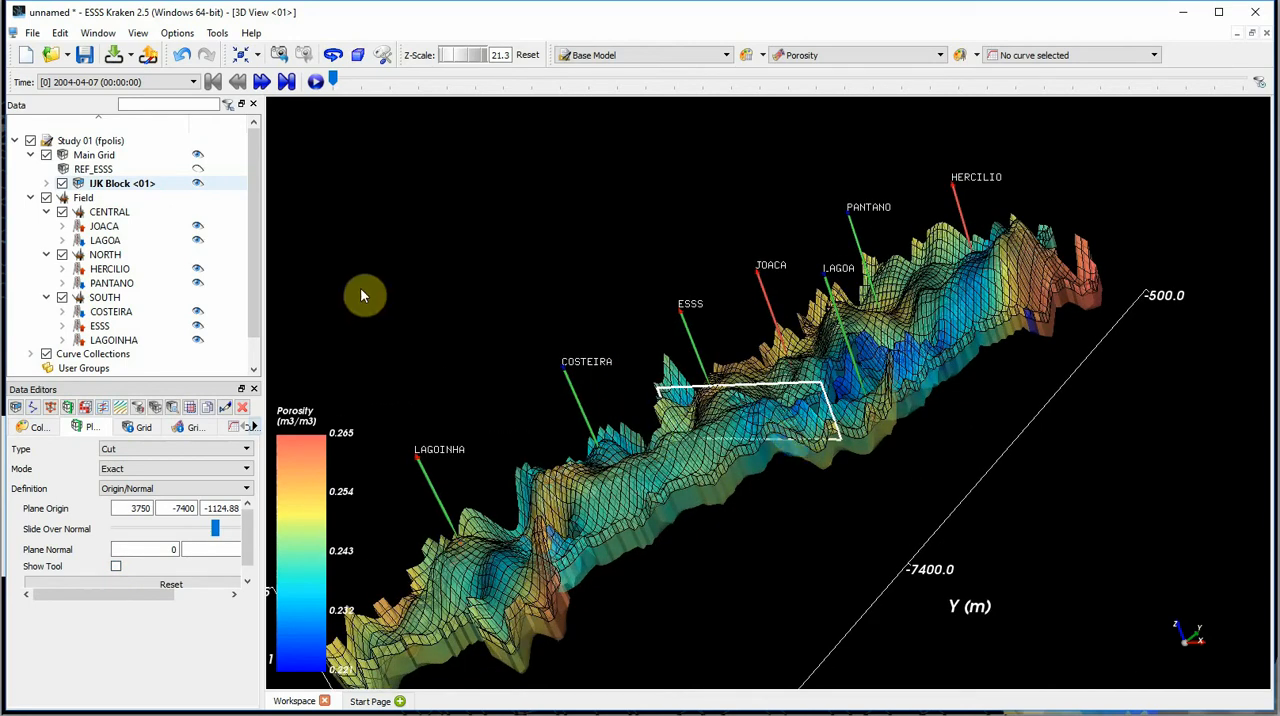
# - Hide the IJK block, the Main Grid and all Field wells so that only the plane cut is displayed
pyautogui.click(46, 184)
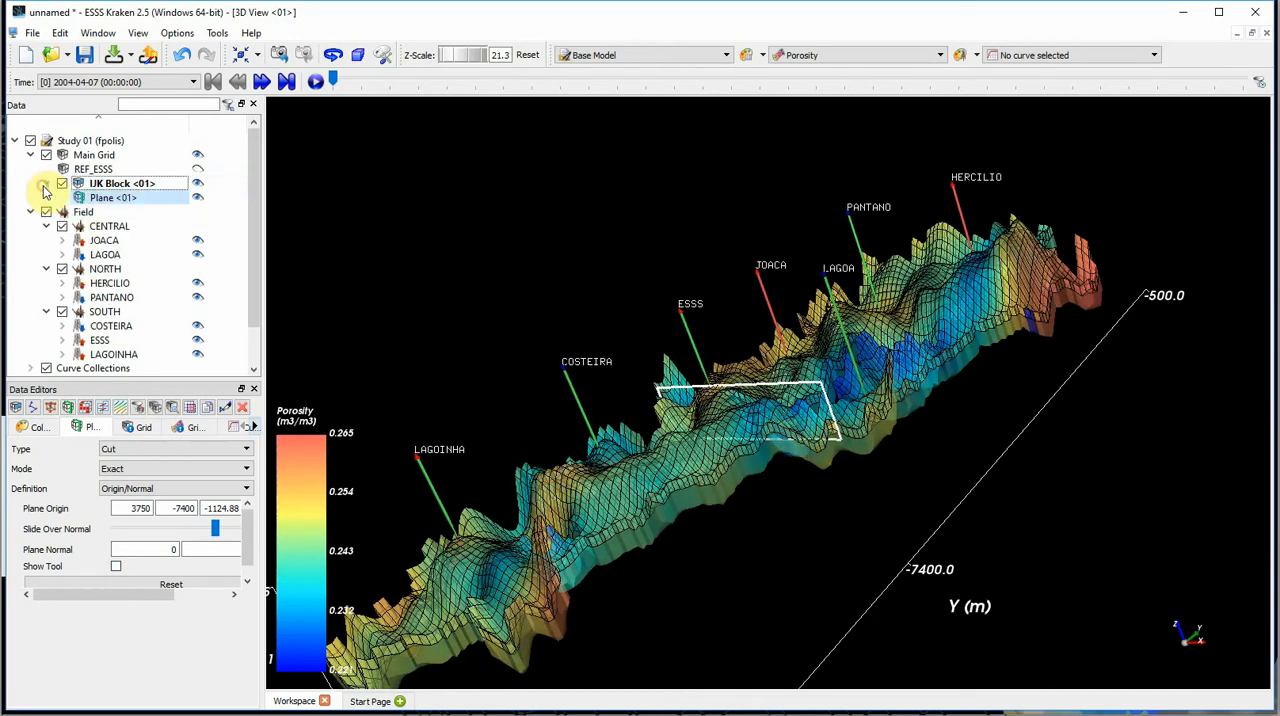
pyautogui.click(198, 184)
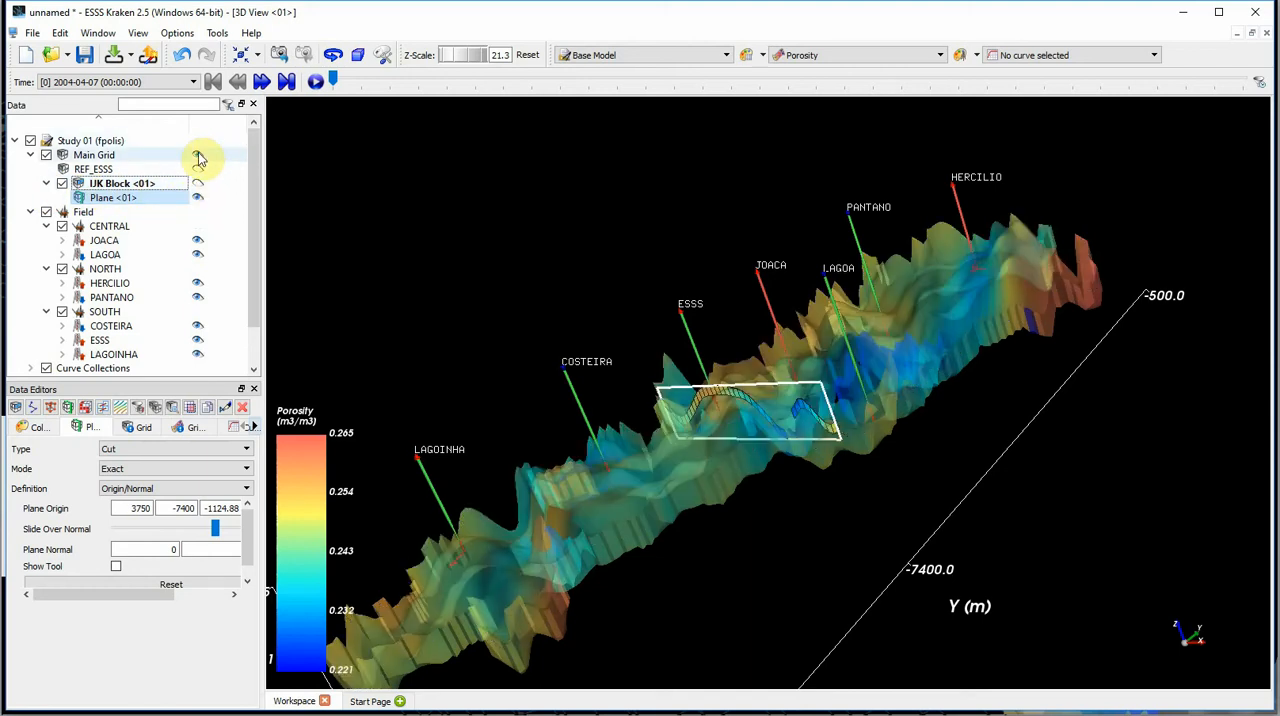
pyautogui.click(198, 155)
pyautogui.moveTo(700, 533); pyautogui.dragTo(777, 536)
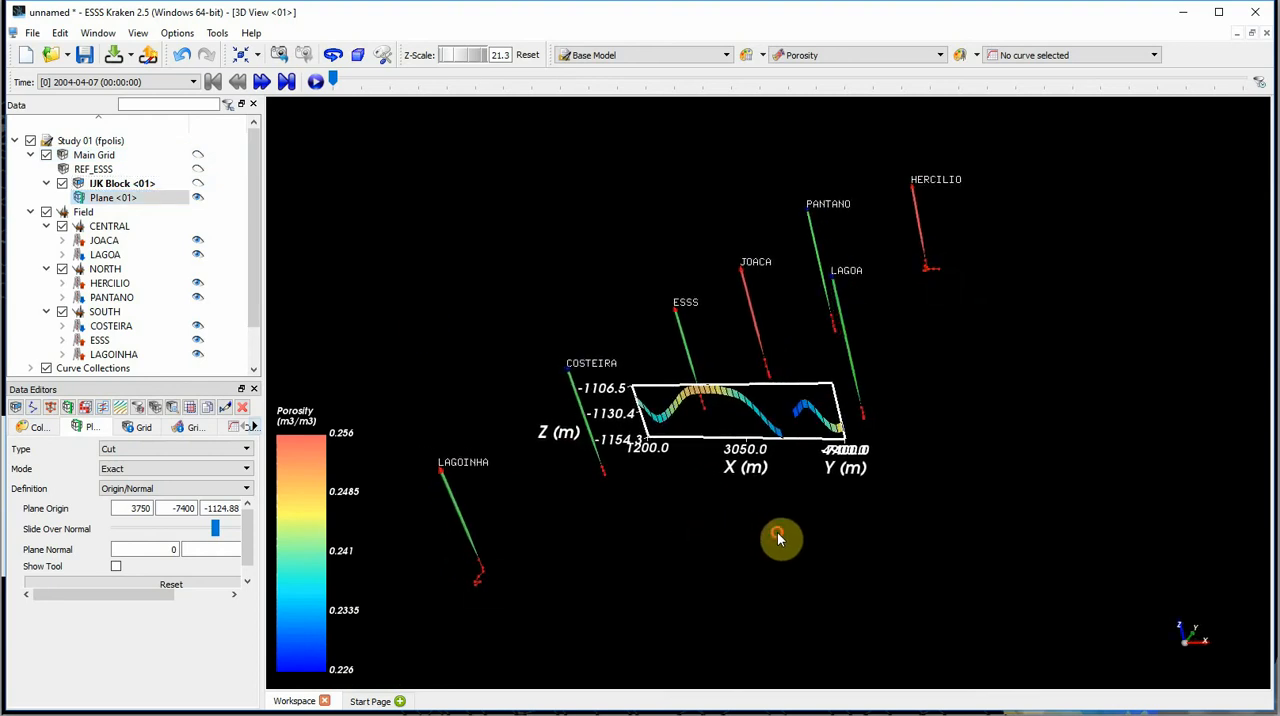
pyautogui.click(46, 212)
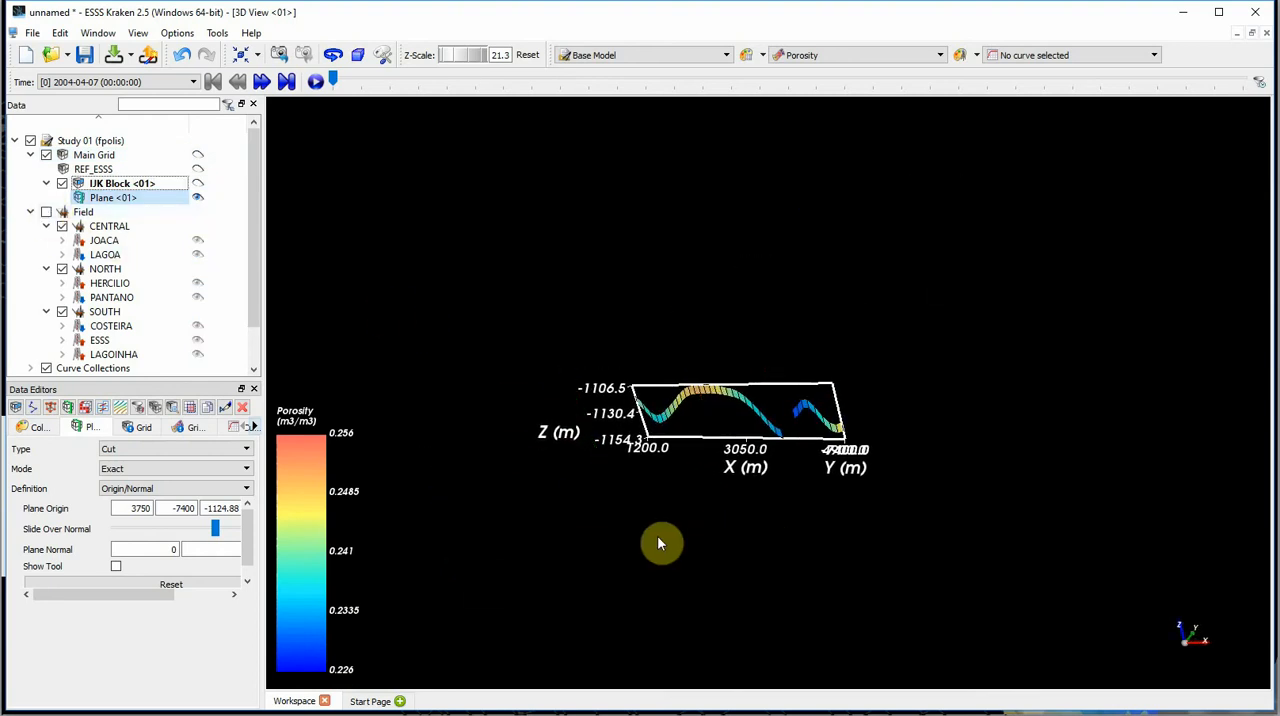
# - Align the 3D view to face the plane cut straight on, with X horizontal and Z vertical
pyautogui.scroll(2, 660, 543)
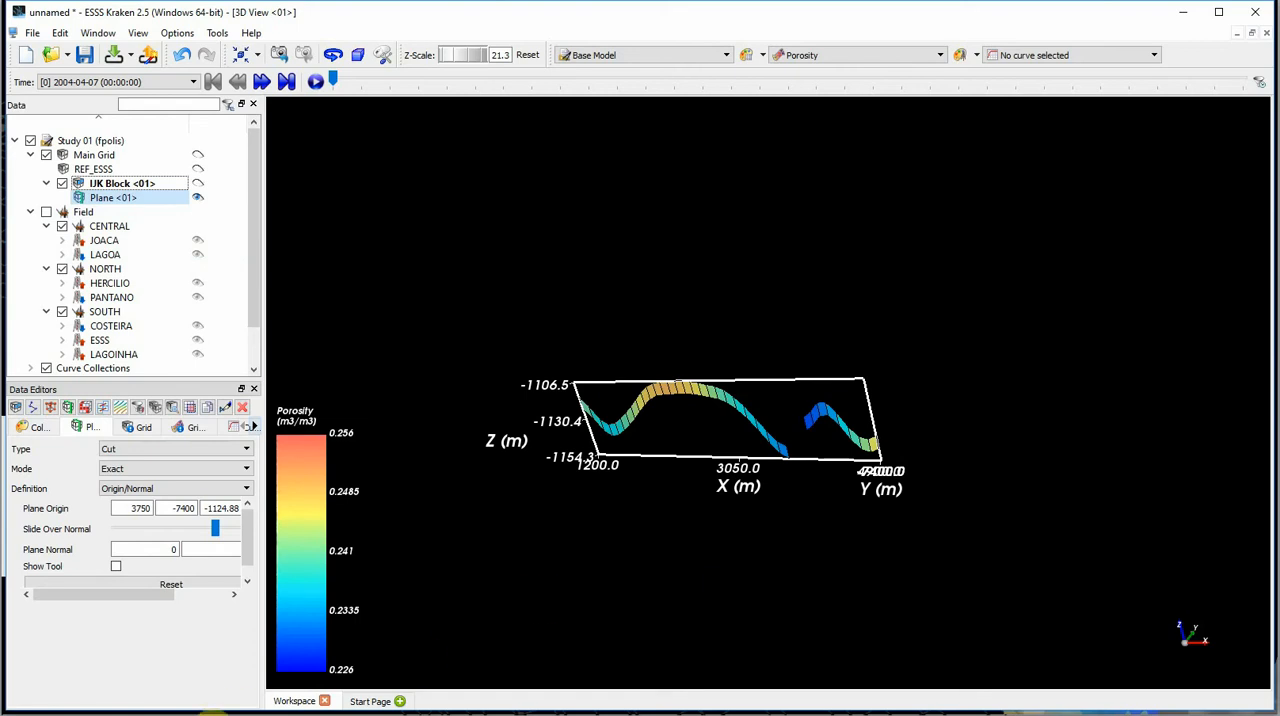
pyautogui.click(258, 57)
pyautogui.click(287, 148)
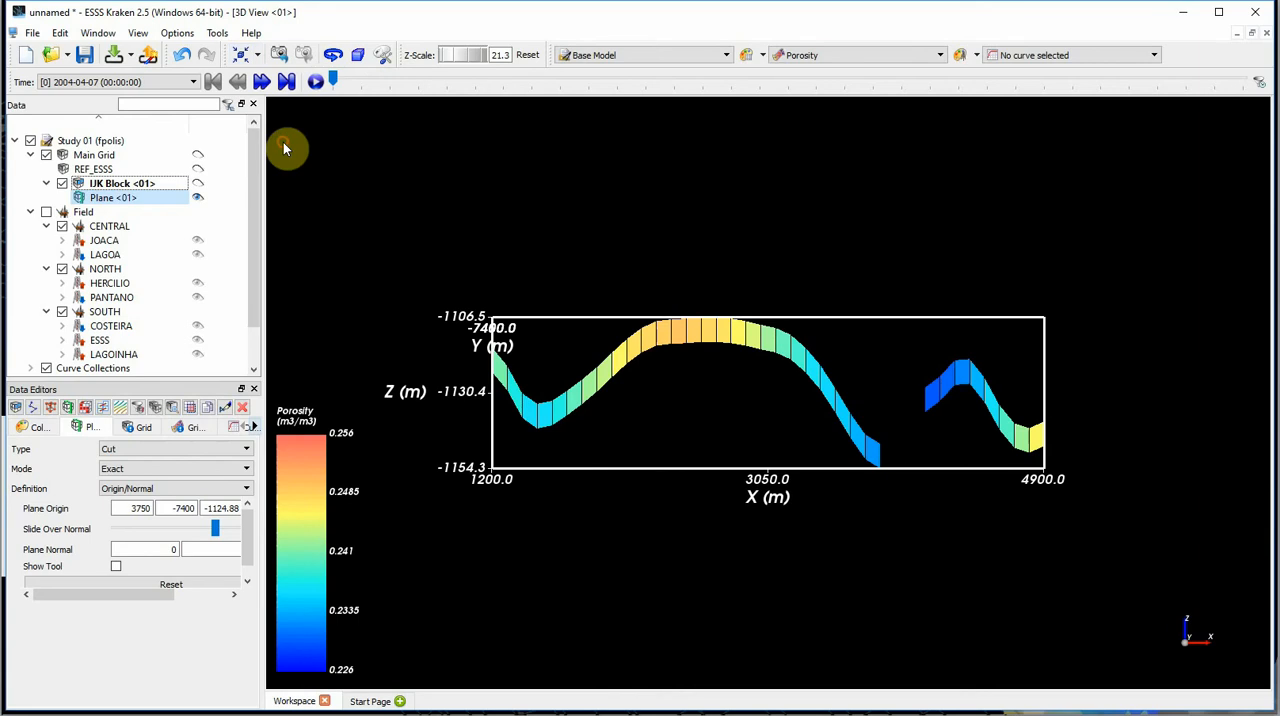
# - Show the plane's Permeability I in a new histogram and tile the windows in two columns
pyautogui.click(193, 427)
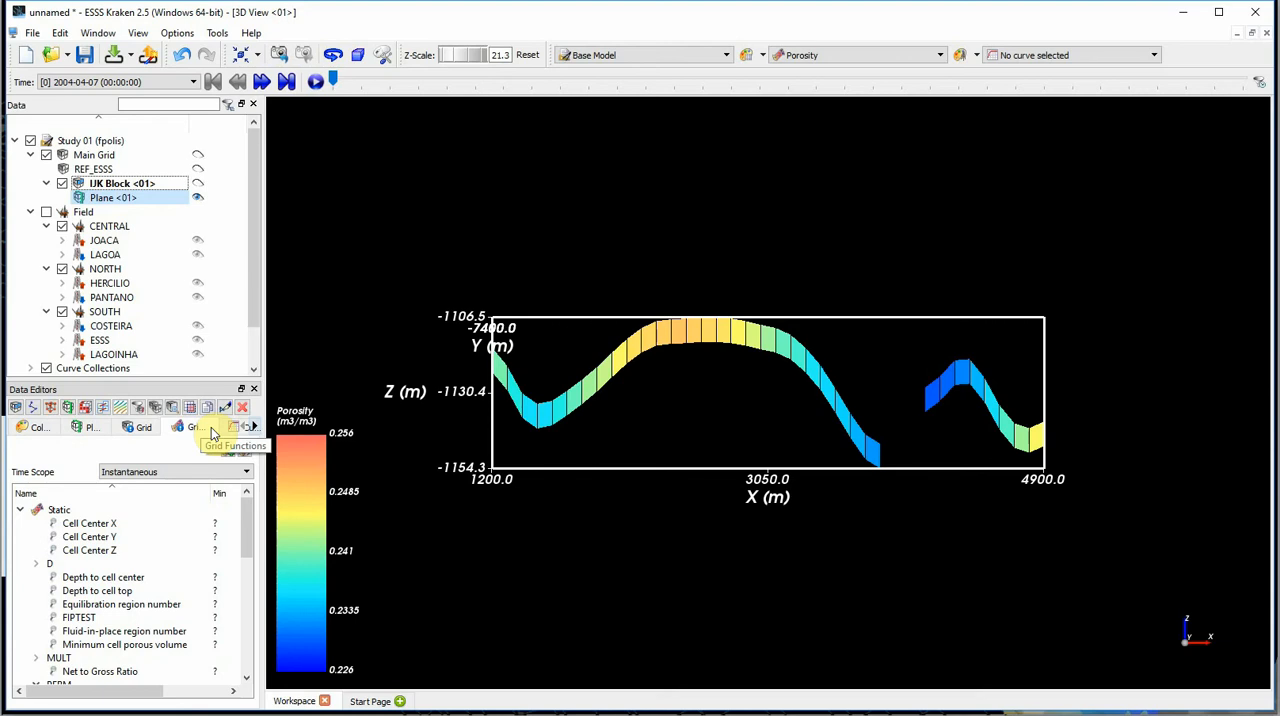
pyautogui.moveTo(244, 518); pyautogui.dragTo(231, 568)
pyautogui.click(128, 551)
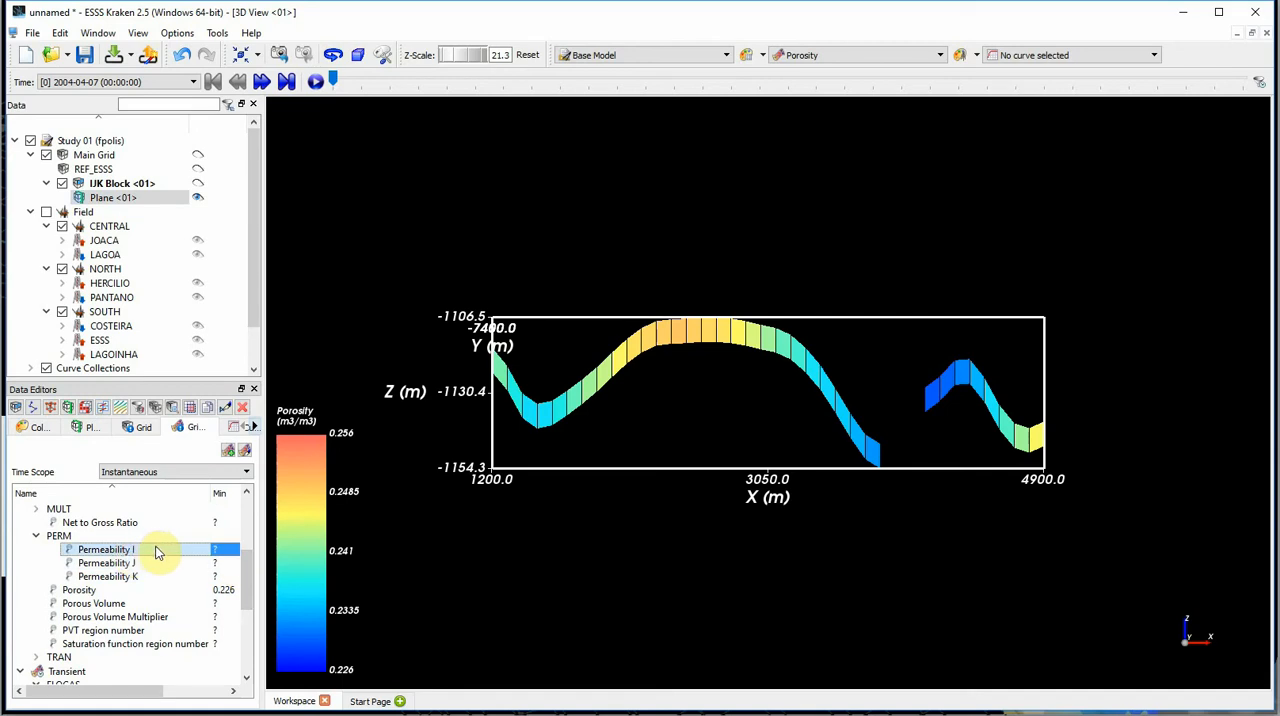
pyautogui.rightClick(158, 553)
pyautogui.moveTo(160, 576)
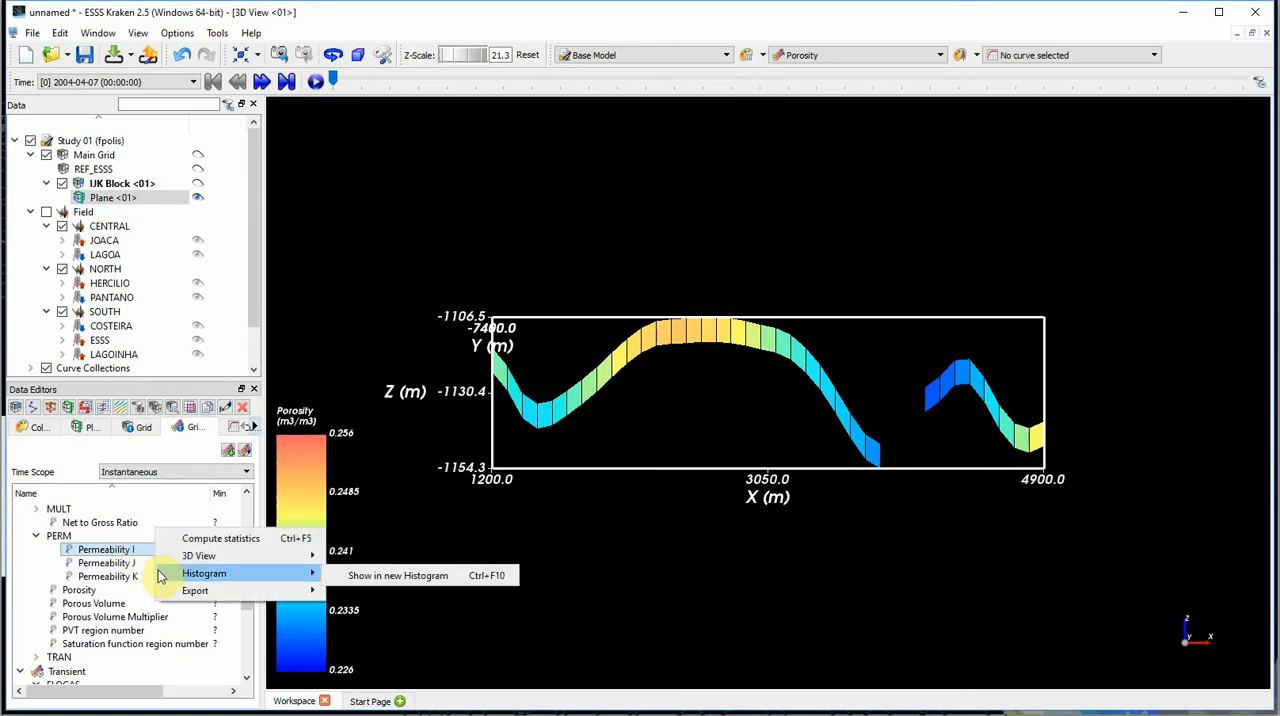
pyautogui.click(432, 576)
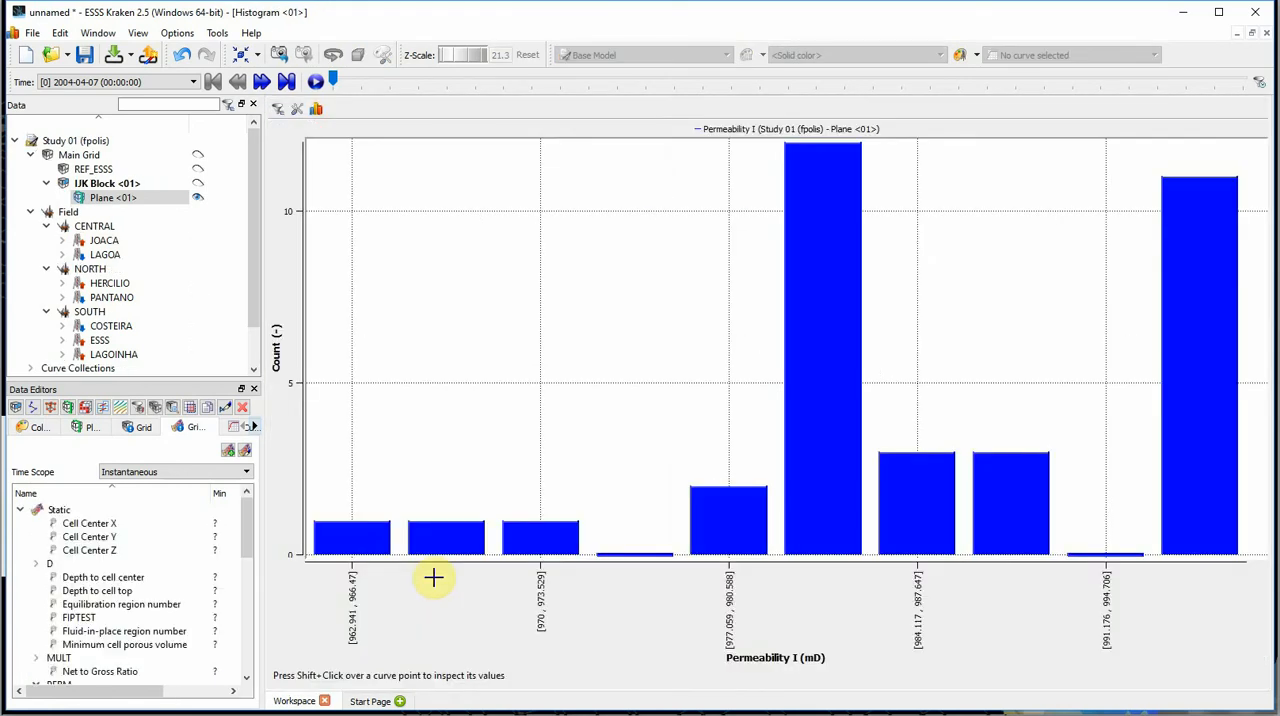
pyautogui.click(108, 36)
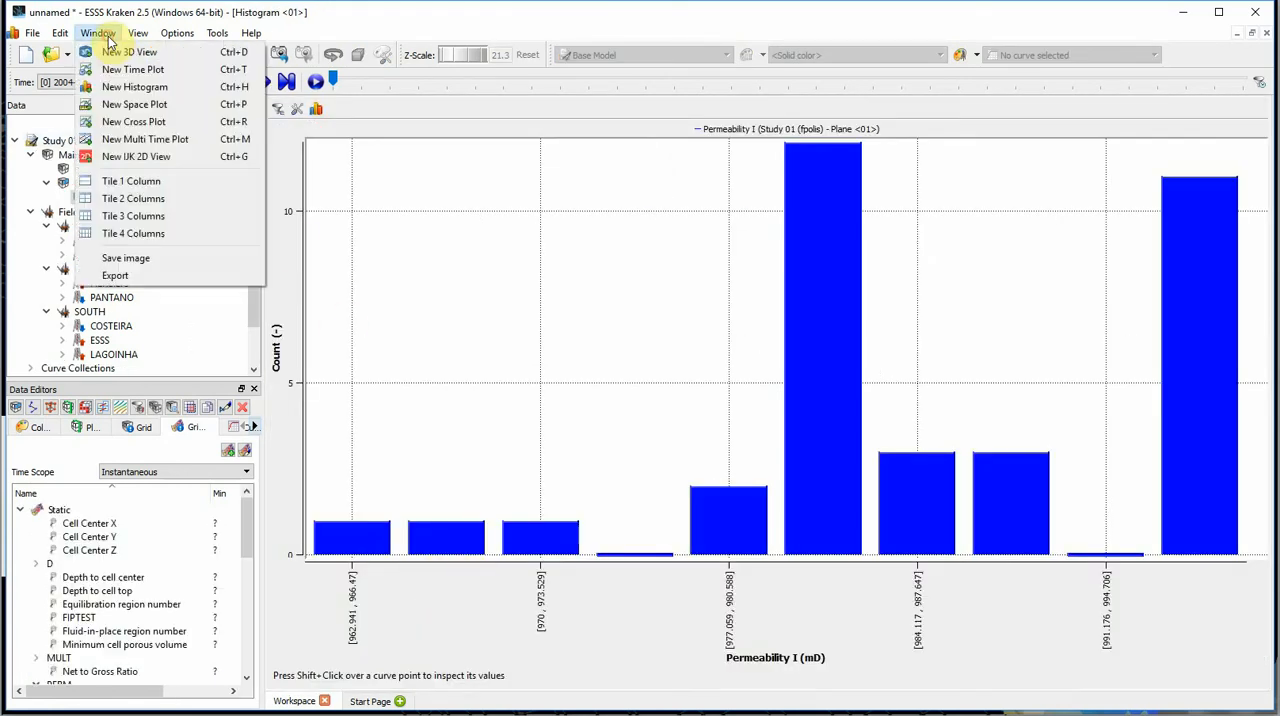
pyautogui.click(140, 197)
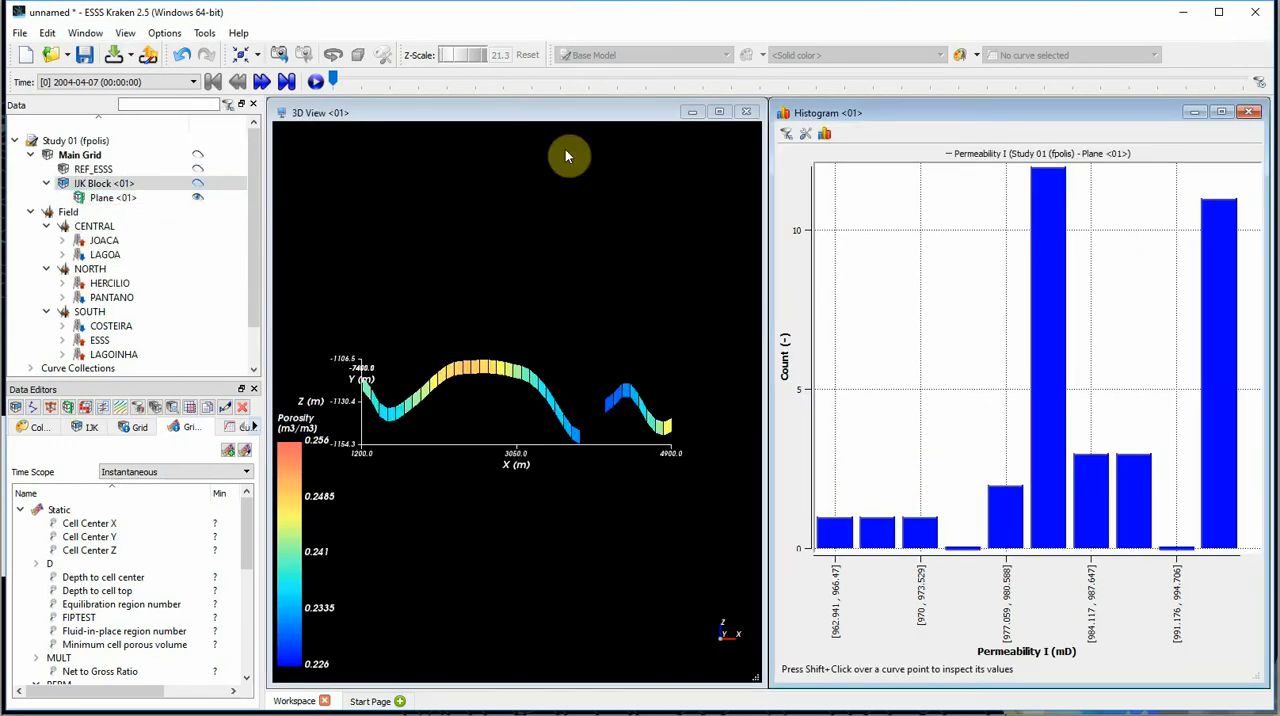
# - Add the Permeability I of the IJK block and the Main Grid to the histogram alongside the plane's
pyautogui.click(194, 190)
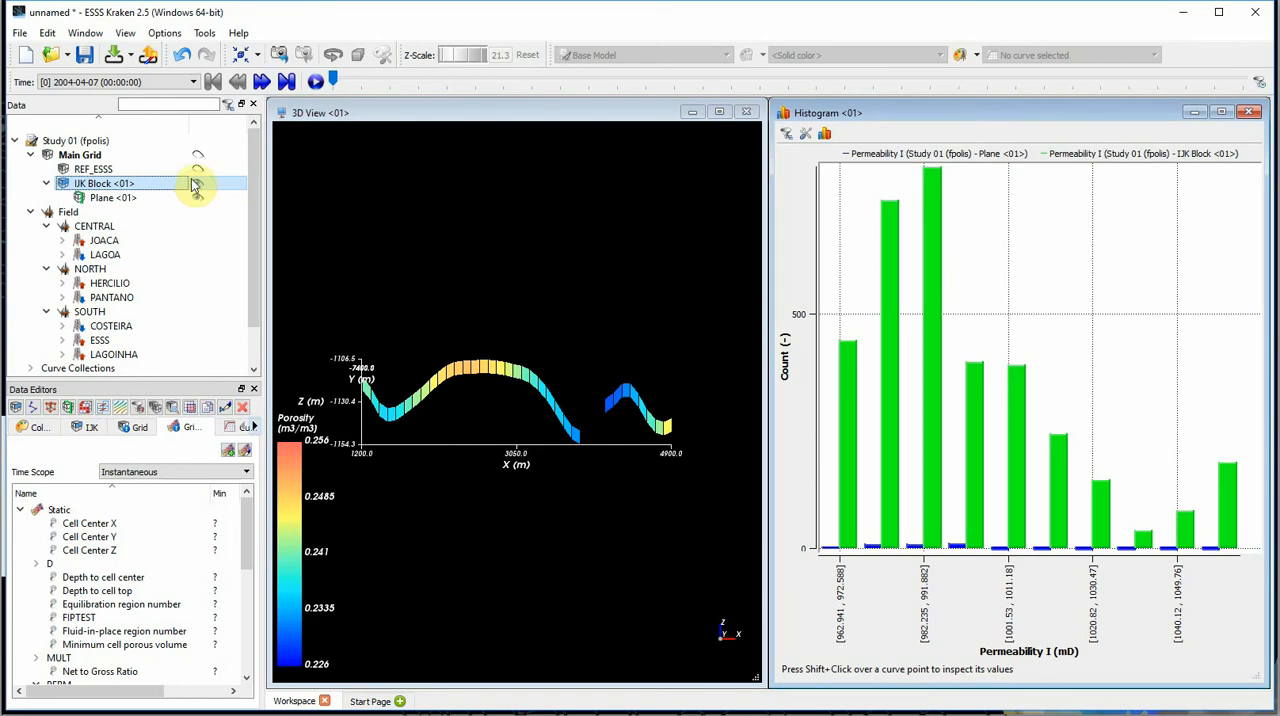
pyautogui.click(197, 157)
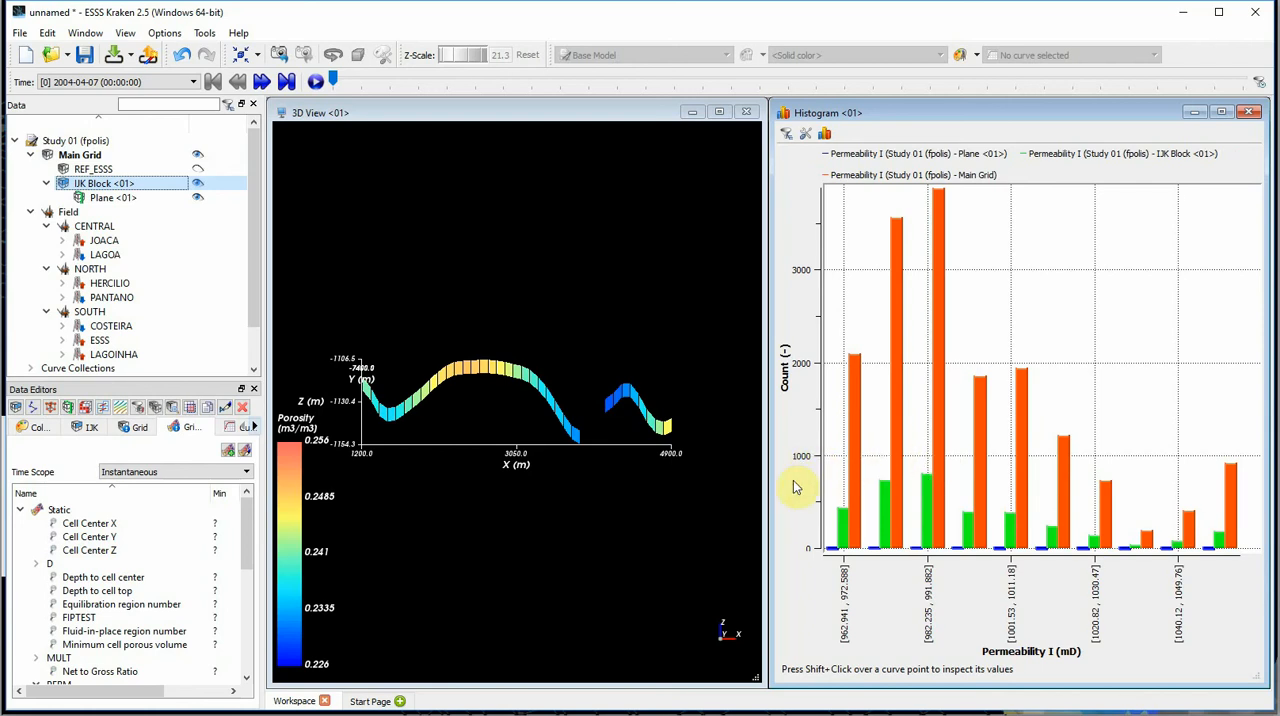
# - Show the Main Grid and the IJK block again in the 3D view, orbited to an oblique perspective
pyautogui.click(584, 109)
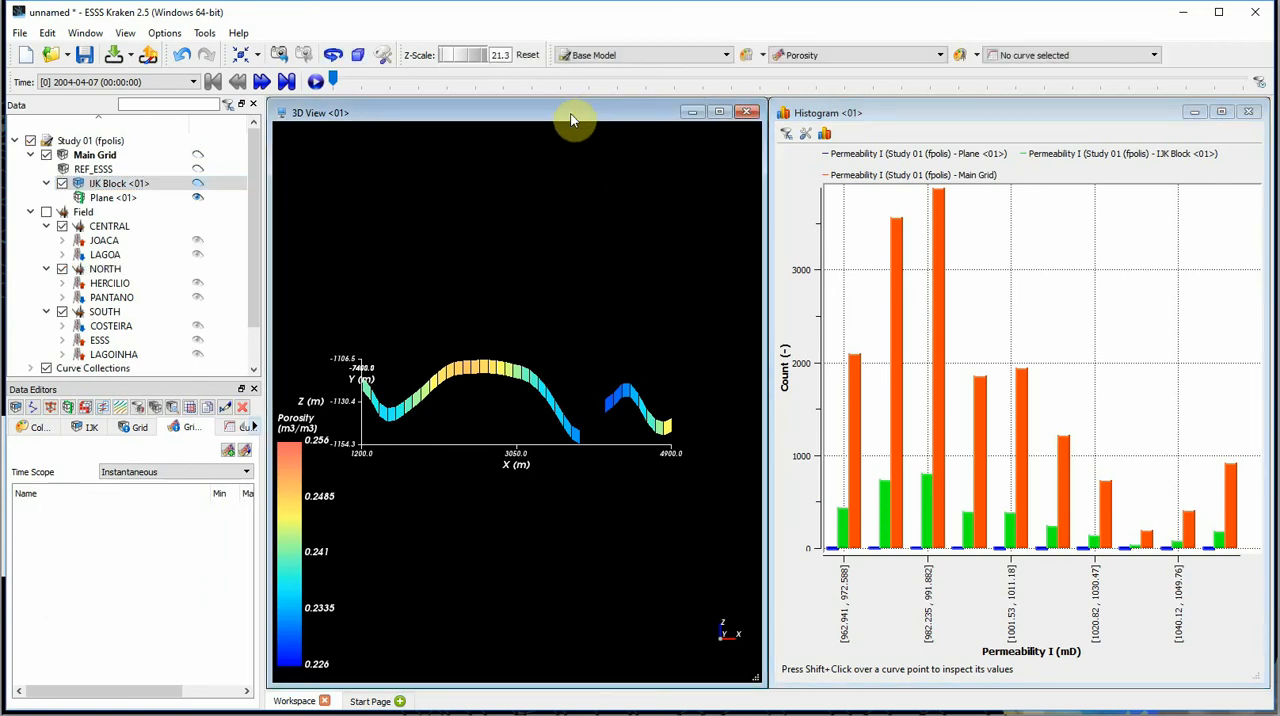
pyautogui.click(197, 155)
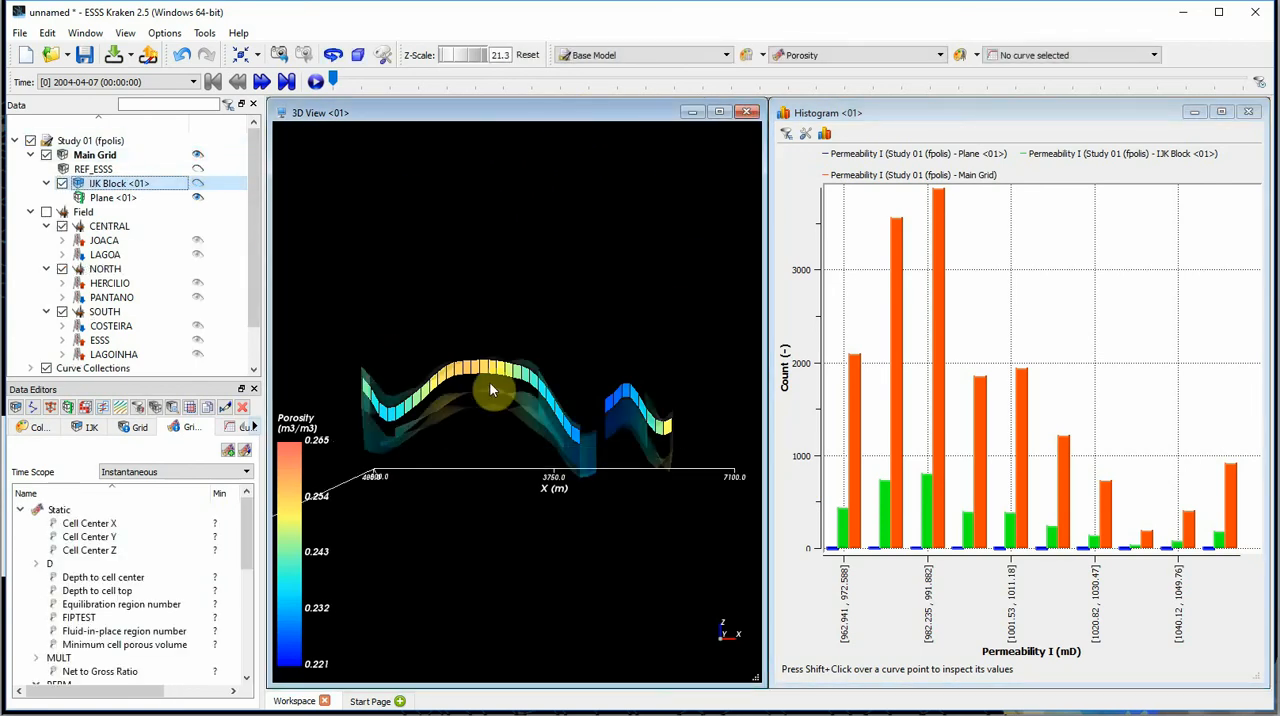
pyautogui.moveTo(490, 388); pyautogui.dragTo(531, 434)
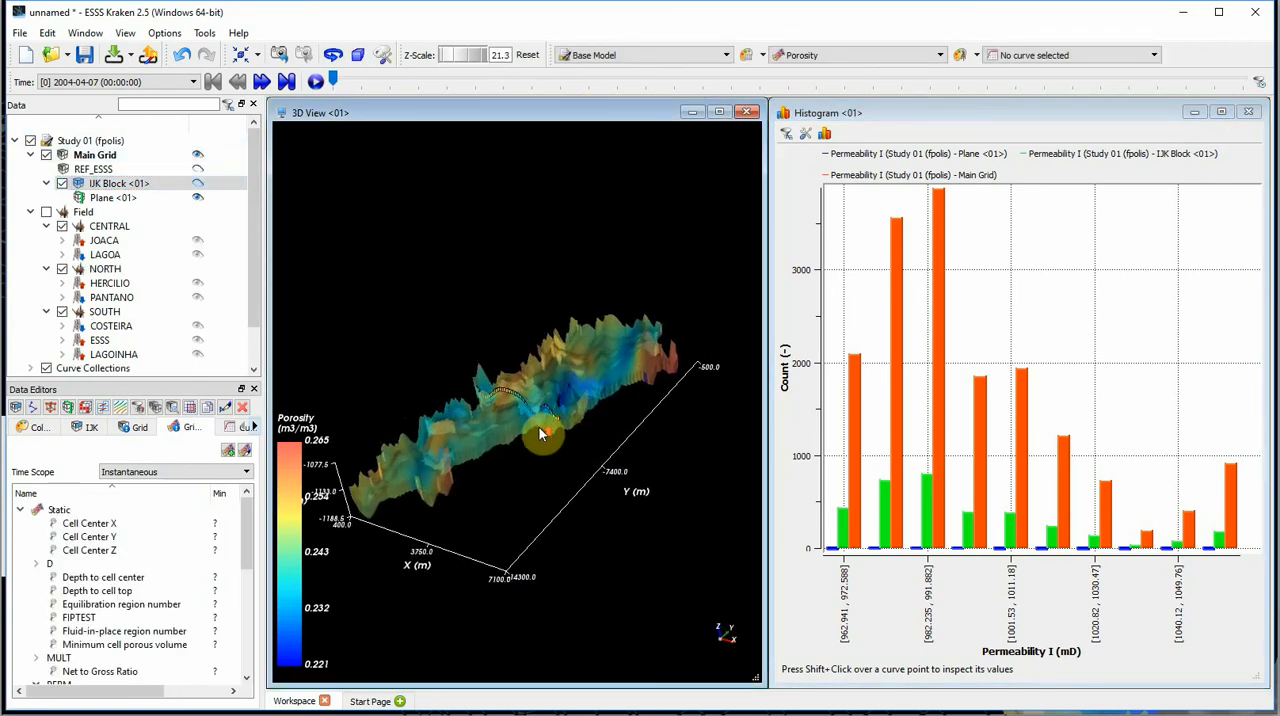
pyautogui.click(199, 189)
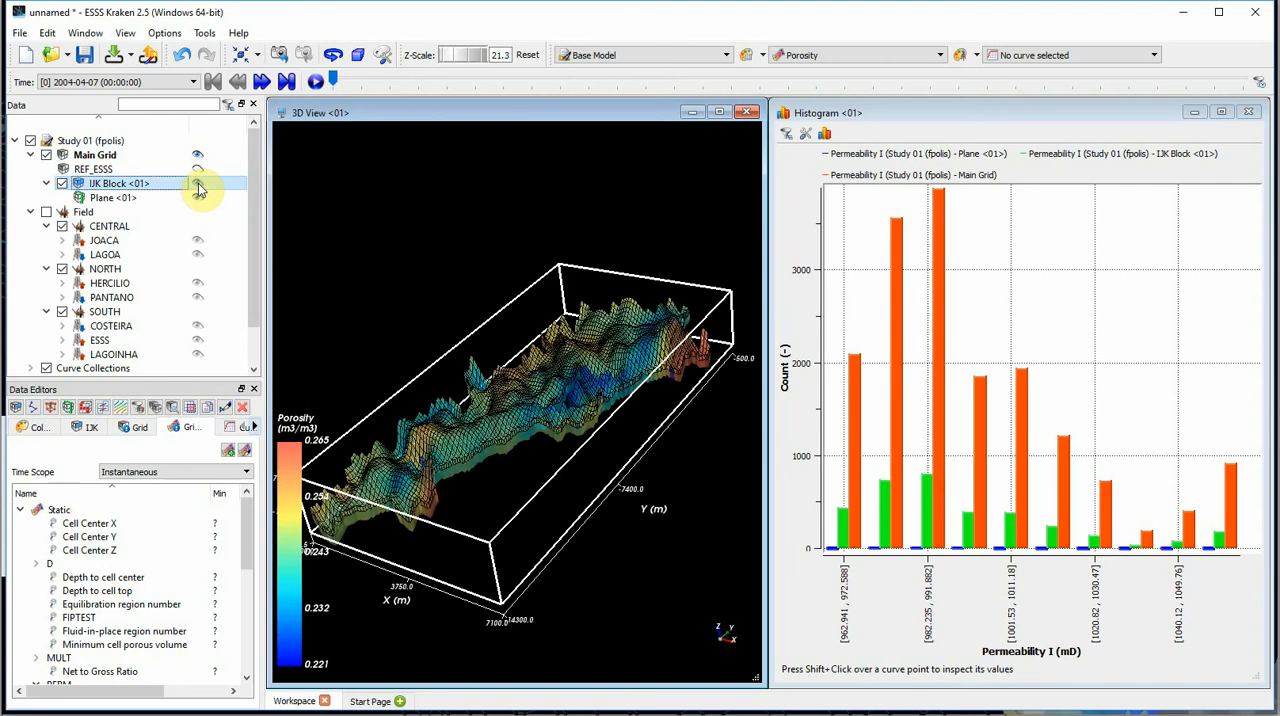